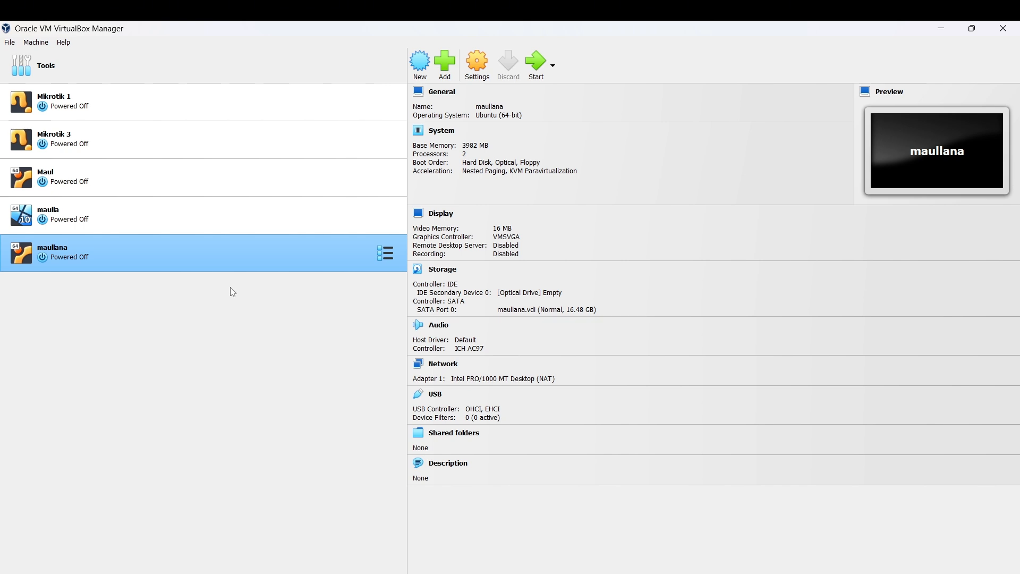
- Start a new virtual machine named R1 with type Other and version Other/Unknown (64-bit)
{"action": "left_click", "coordinate": [414, 61]}
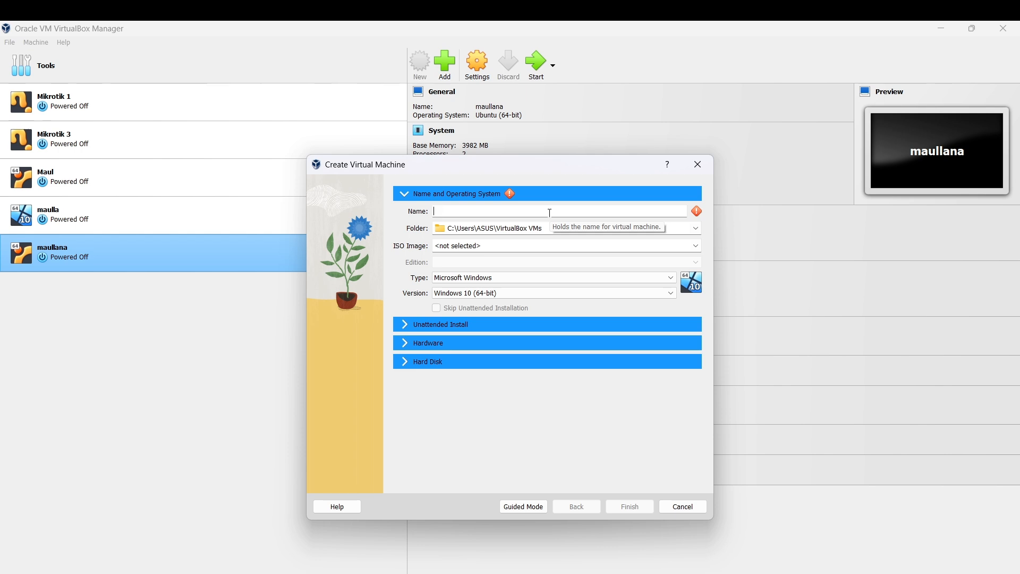
{"action": "type", "text": "R1"}
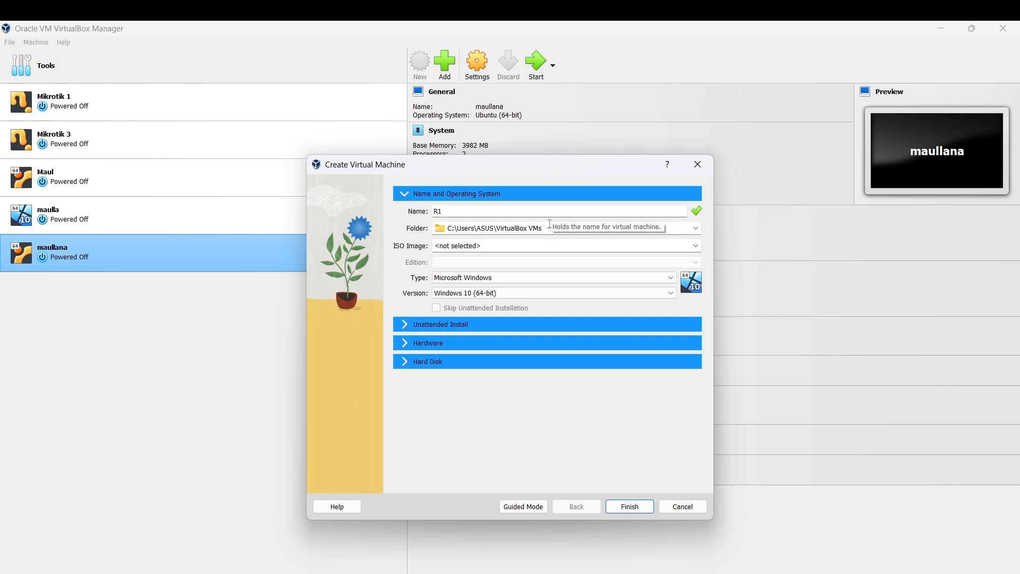
{"action": "left_click", "coordinate": [534, 279]}
{"action": "left_click", "coordinate": [495, 338]}
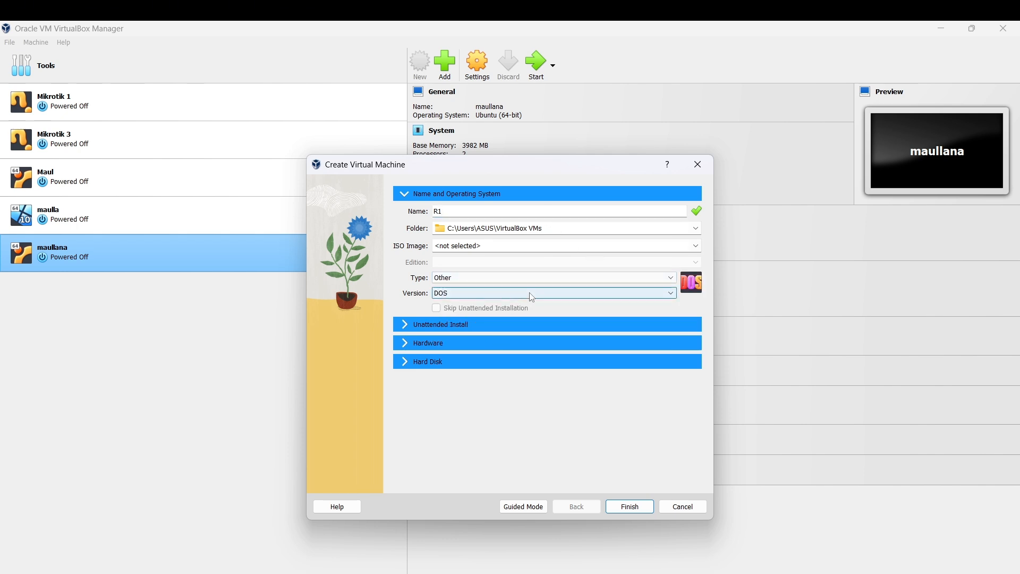
{"action": "left_click", "coordinate": [526, 293]}
{"action": "left_click", "coordinate": [498, 363]}
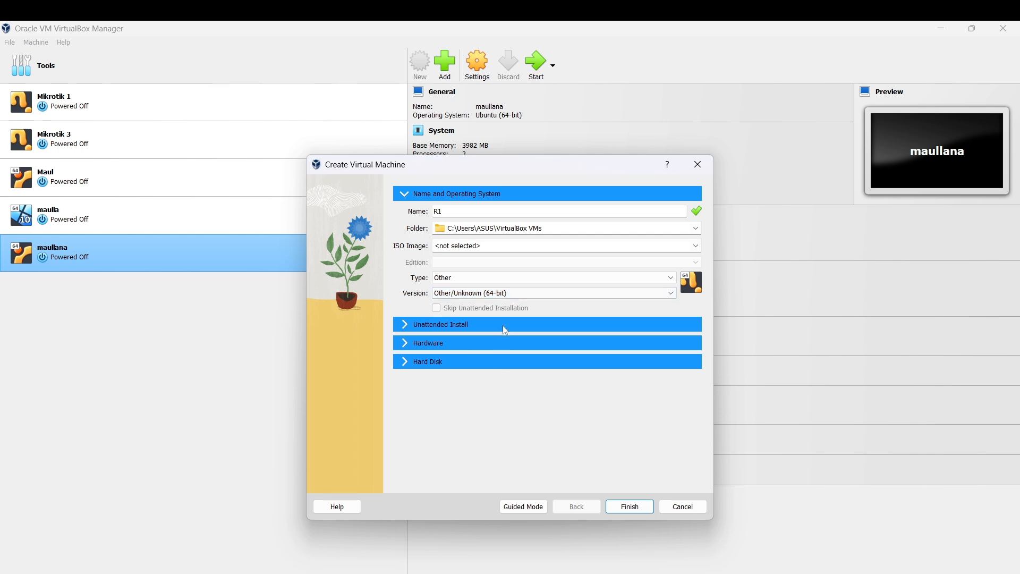
- Give the new virtual machine 512 MB of base memory and 2 processors
{"action": "left_click", "coordinate": [502, 325]}
{"action": "left_click", "coordinate": [490, 372]}
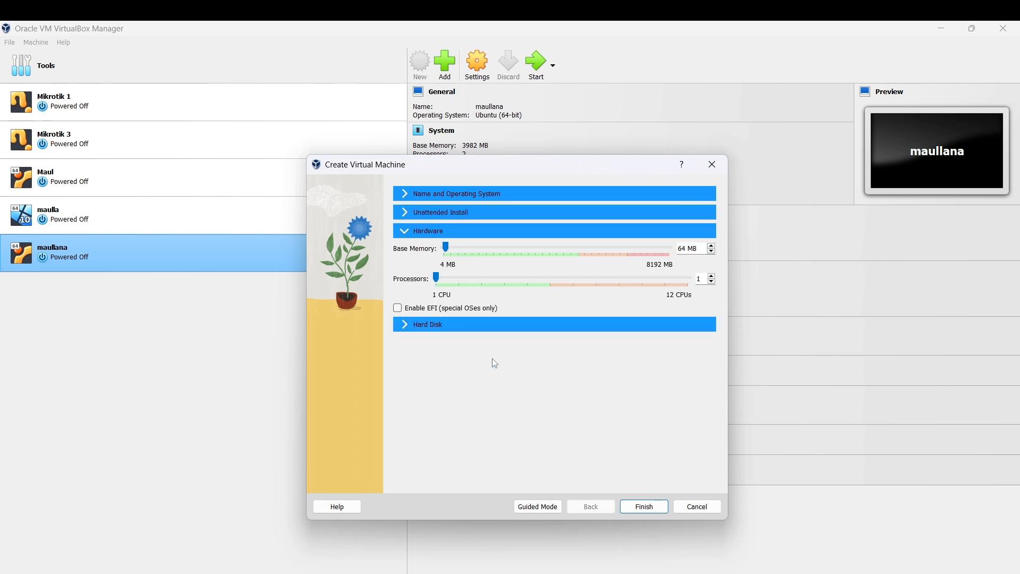
{"action": "left_click", "coordinate": [459, 254]}
{"action": "left_click_drag", "start_coordinate": [455, 248], "coordinate": [456, 246]}
- Give R1 a new 1.00 GB VDI virtual hard disk and create the machine
{"action": "left_click", "coordinate": [436, 323]}
{"action": "left_click", "coordinate": [509, 324]}
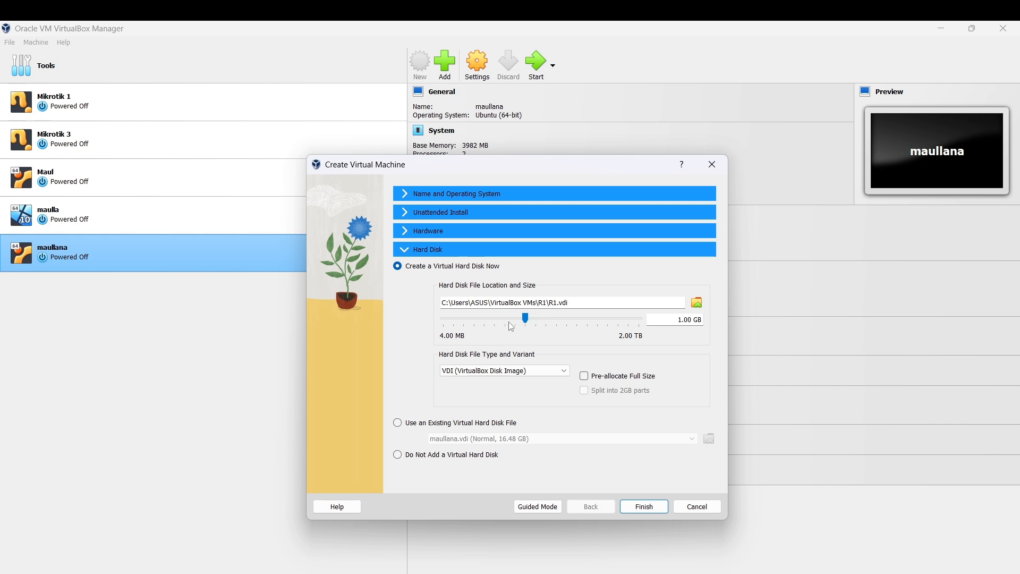
{"action": "left_click", "coordinate": [638, 509]}
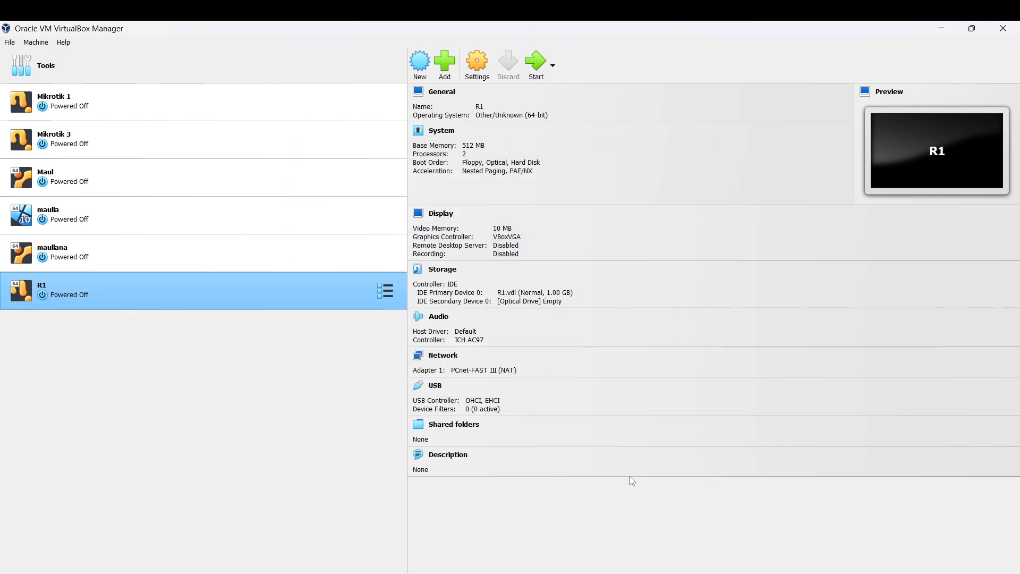
- Open the storage settings of the R1 virtual machine
{"action": "left_click", "coordinate": [484, 76]}
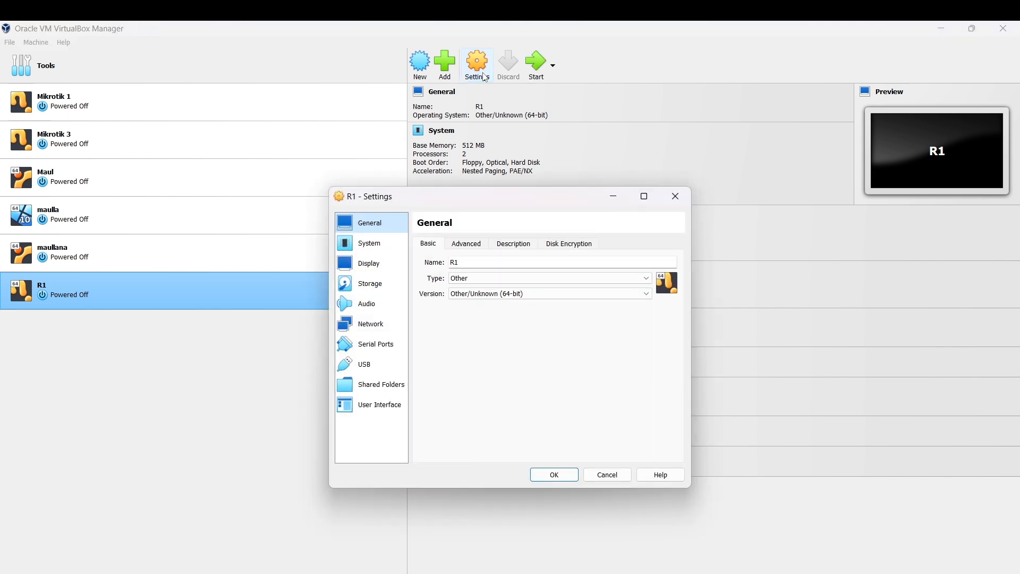
{"action": "left_click", "coordinate": [362, 291]}
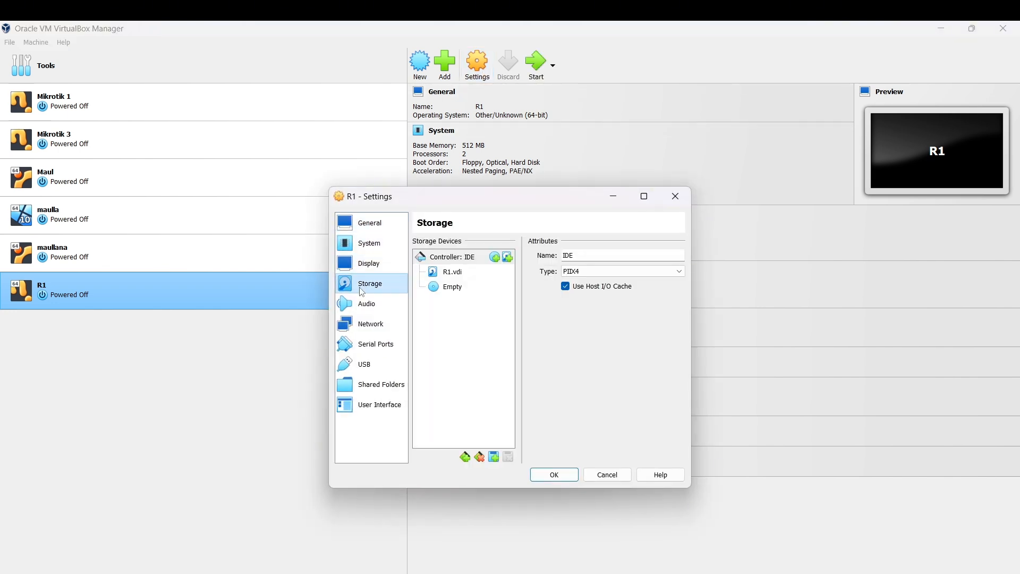
{"action": "left_click", "coordinate": [502, 263]}
{"action": "left_click", "coordinate": [505, 258]}
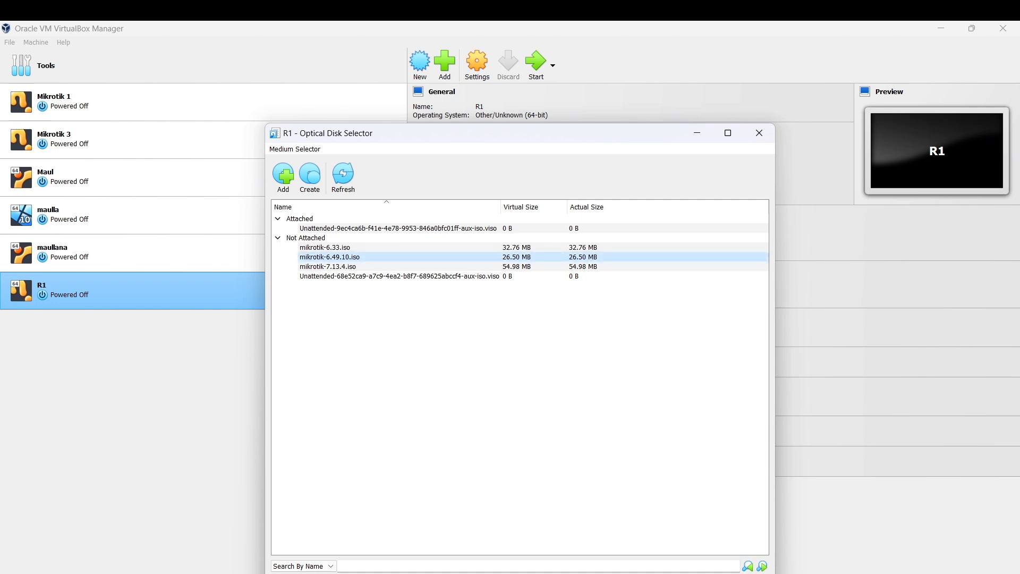
{"action": "double_click", "coordinate": [504, 257]}
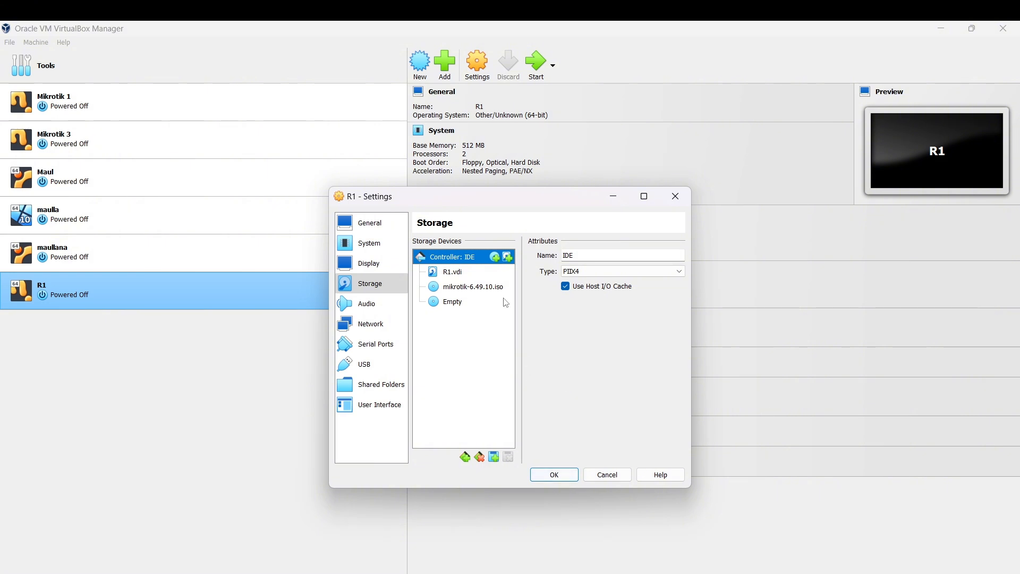
{"action": "left_click", "coordinate": [493, 287]}
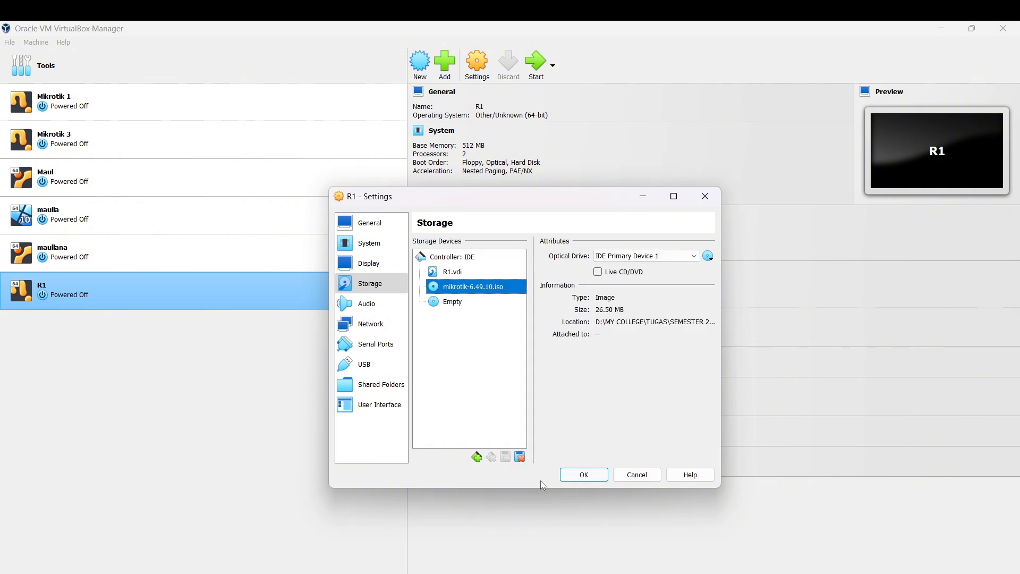
{"action": "left_click", "coordinate": [520, 457]}
- Attach mikrotik-6.33.iso as an optical drive on R1's IDE controller and save the machine settings
{"action": "left_click", "coordinate": [502, 259]}
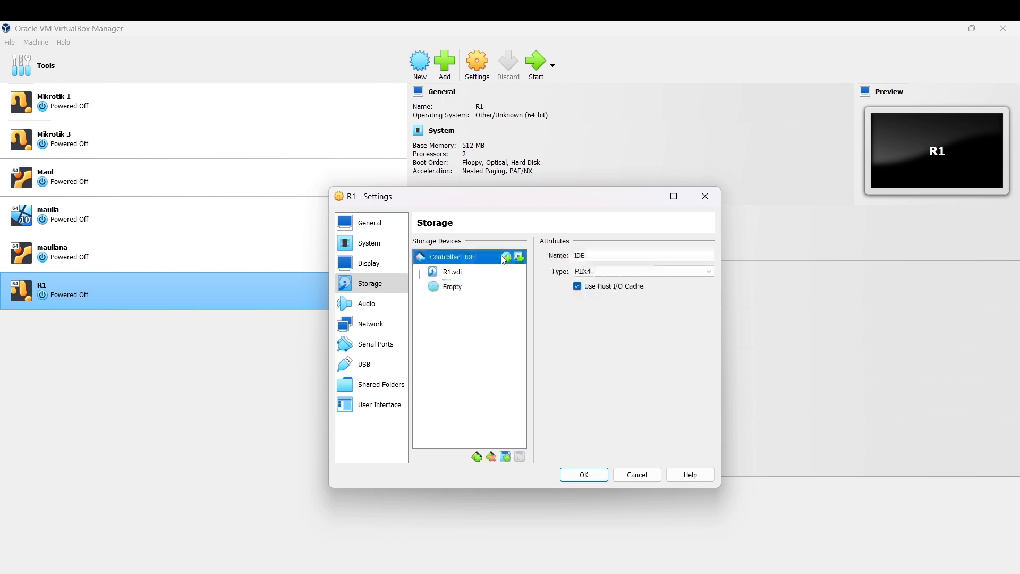
{"action": "left_click", "coordinate": [506, 258]}
{"action": "left_click", "coordinate": [477, 247]}
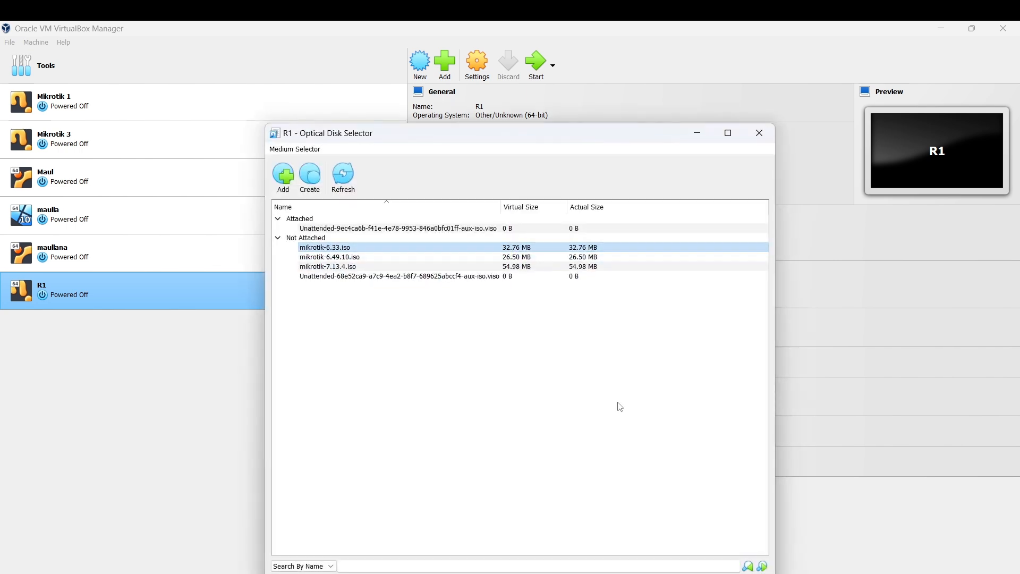
{"action": "left_click", "coordinate": [636, 573]}
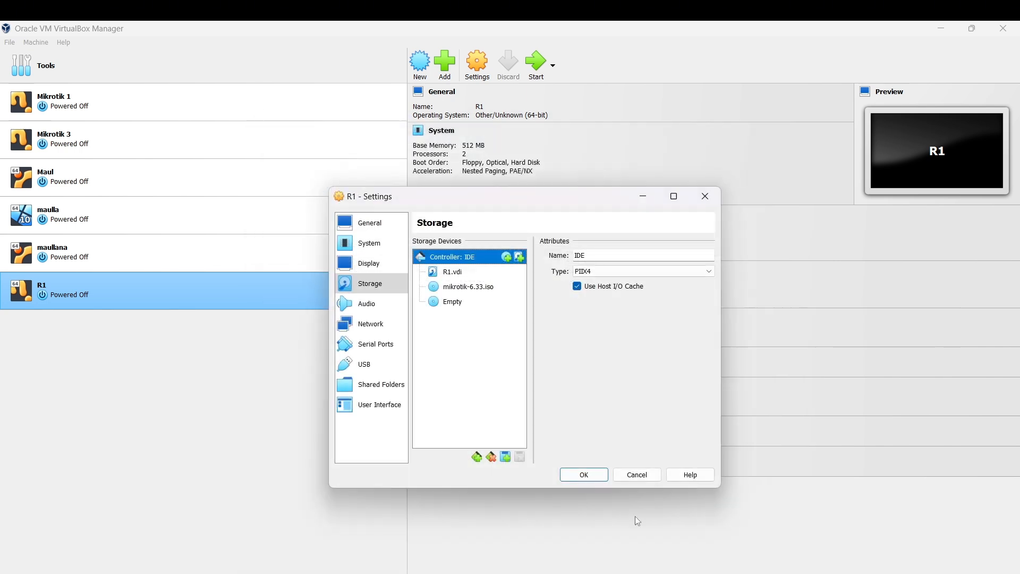
{"action": "left_click", "coordinate": [597, 475]}
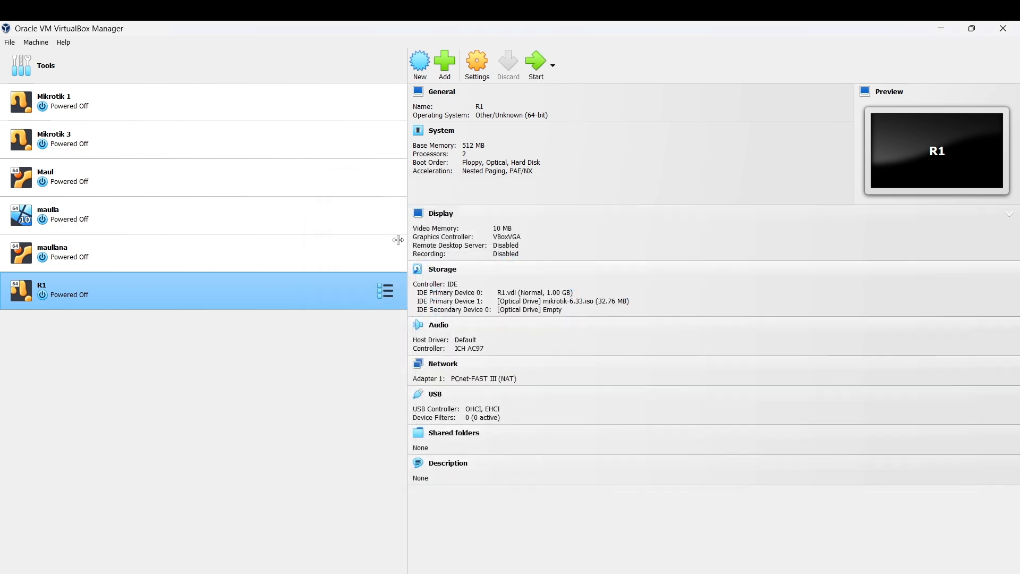
- Start R1 and install the MikroTik router software locally with all packages selected, keeping the old configuration
{"action": "double_click", "coordinate": [260, 284]}
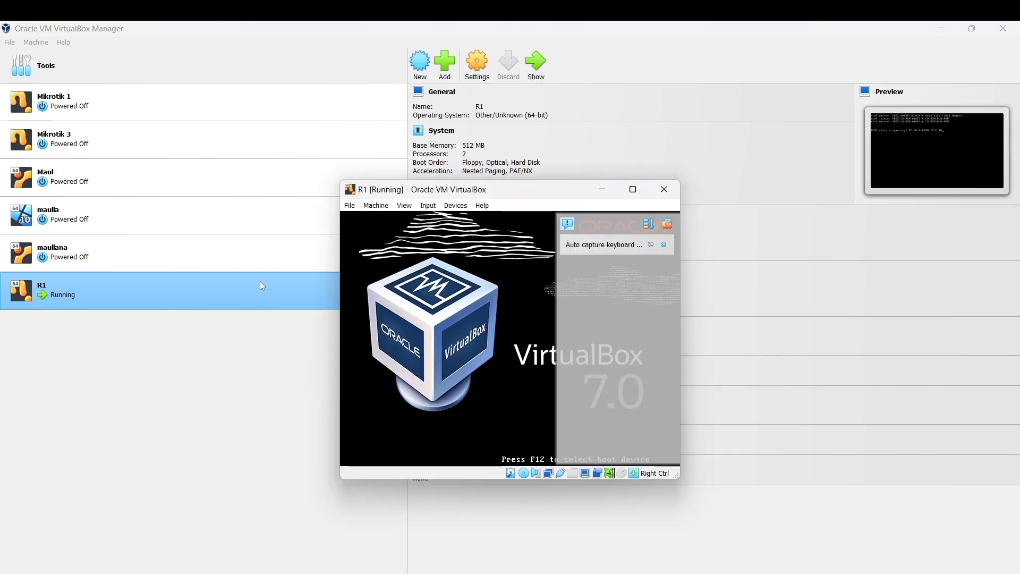
{"action": "left_click", "coordinate": [669, 222]}
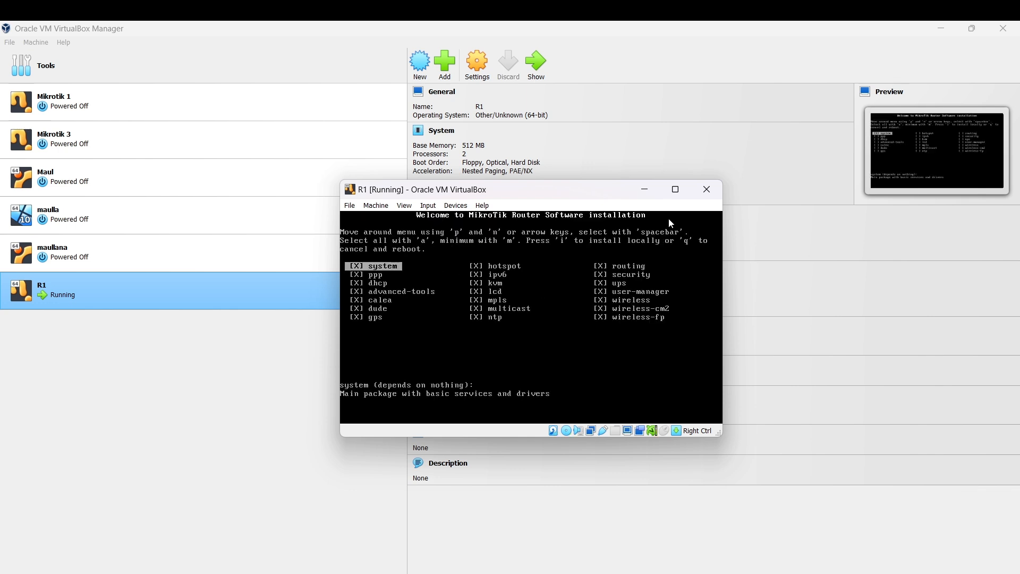
{"action": "type", "text": "i"}
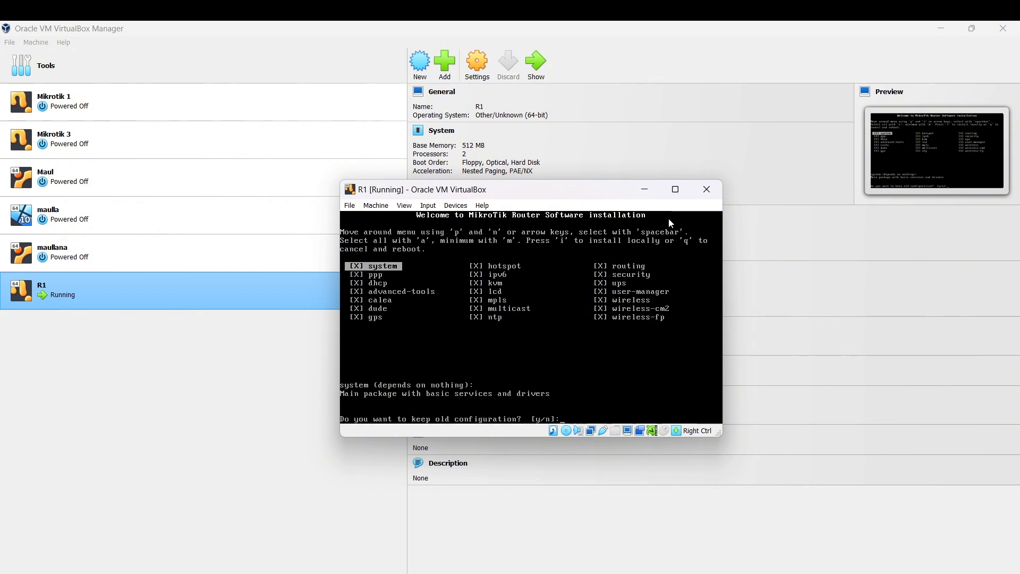
{"action": "type", "text": "yy"}
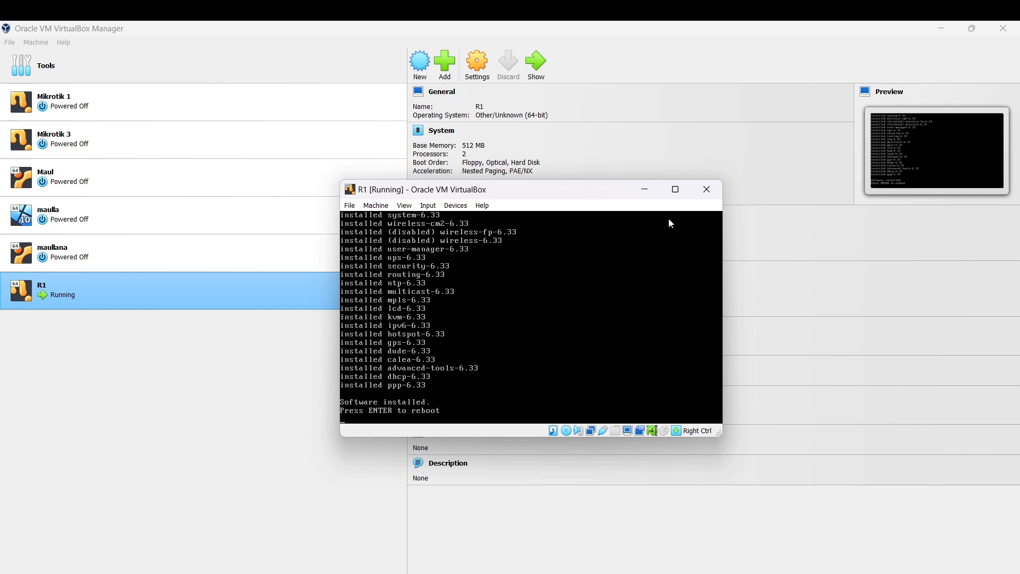
- Remove the installation disk from the IDE Primary Device 1 optical drive and reboot R1
{"action": "left_click", "coordinate": [565, 432]}
{"action": "mouse_move", "coordinate": [597, 456]}
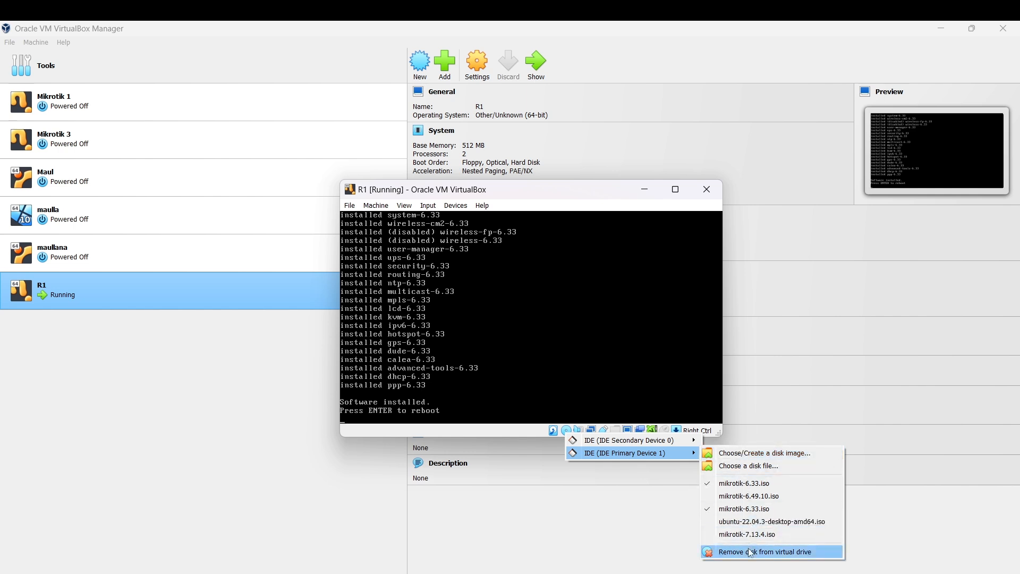
{"action": "left_click", "coordinate": [750, 553]}
{"action": "left_click", "coordinate": [506, 360]}
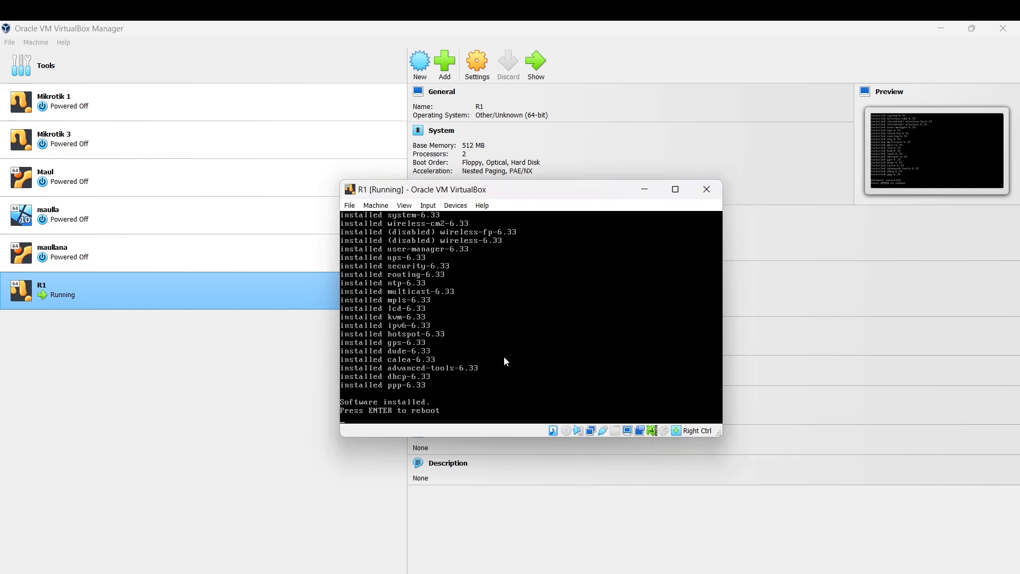
{"action": "key", "text": "Return"}
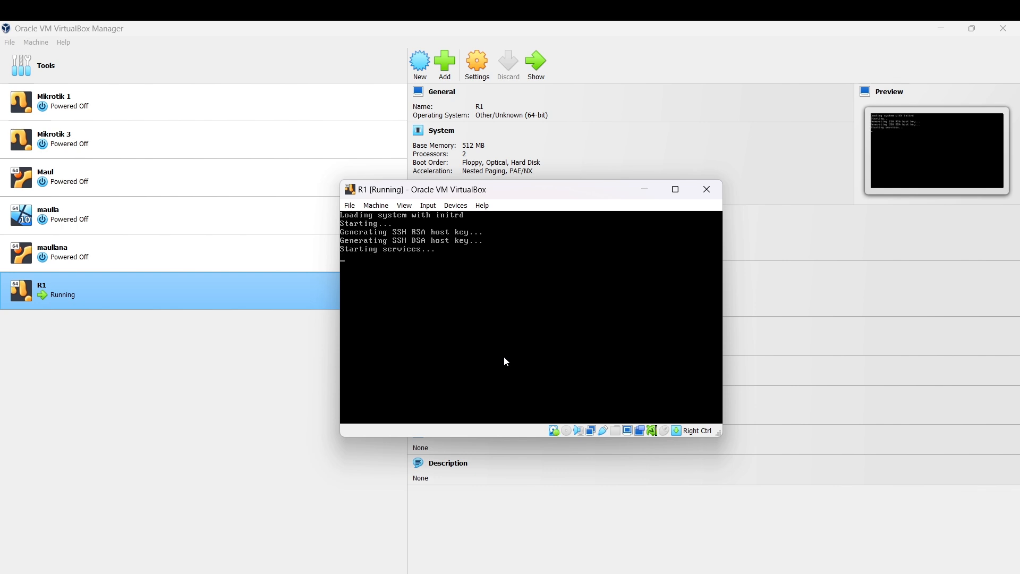
- Log in to the MikroTik console as admin with a blank password and continue past the license and software key notices
{"action": "type", "text": "admin"}
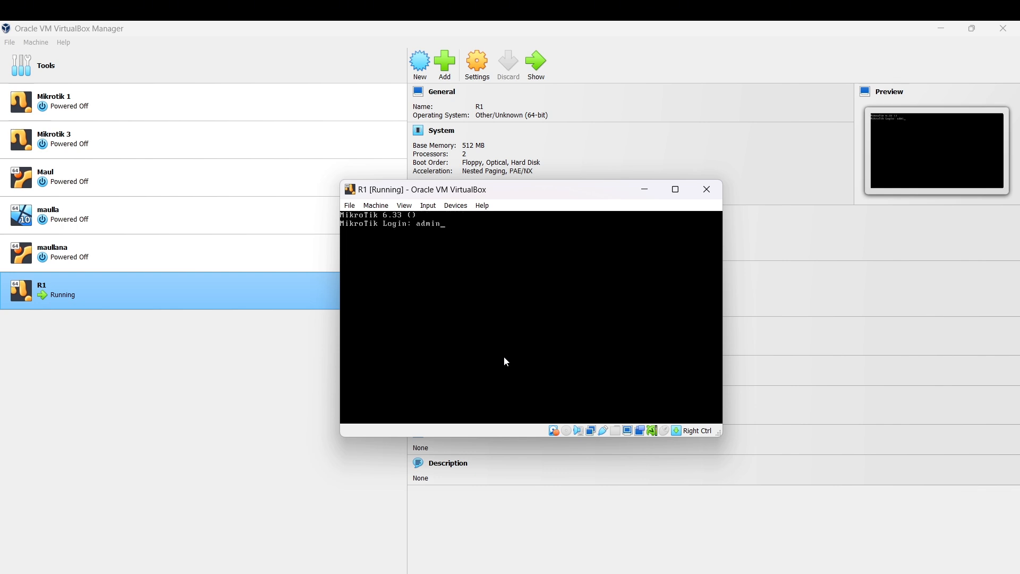
{"action": "key", "text": "Return"}
{"action": "key", "text": "Return"}
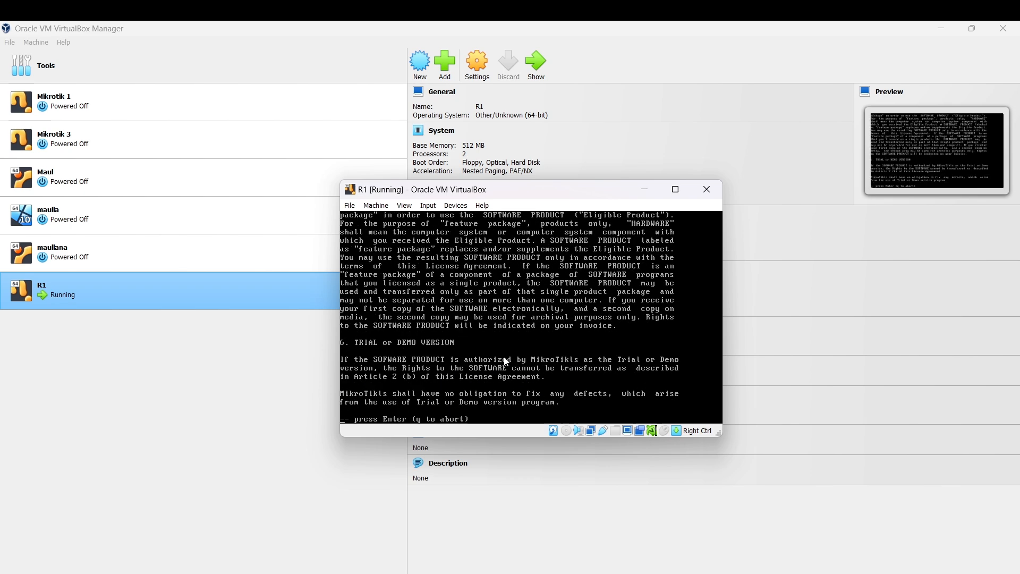
{"action": "key", "text": "Return"}
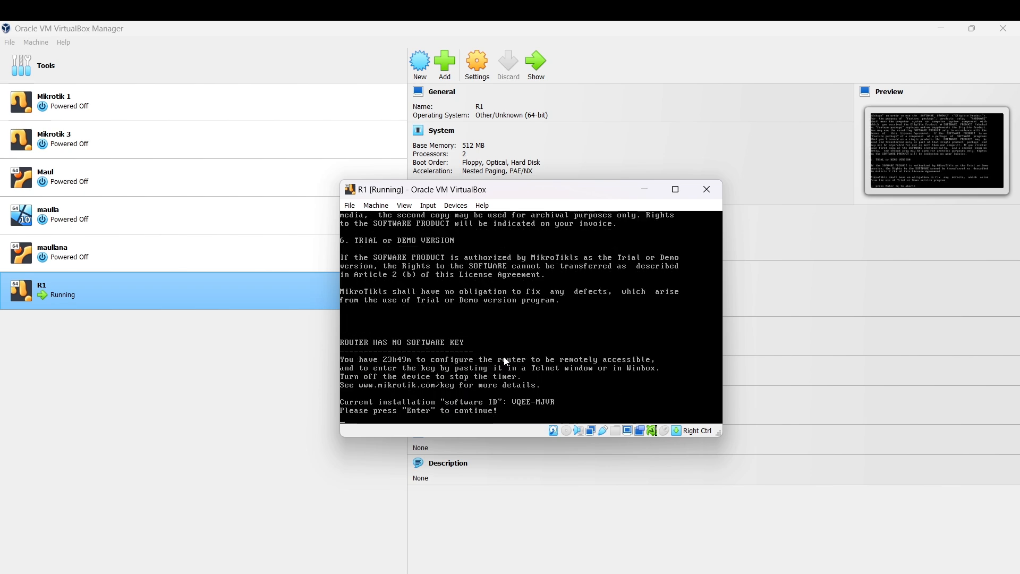
{"action": "key", "text": "Return"}
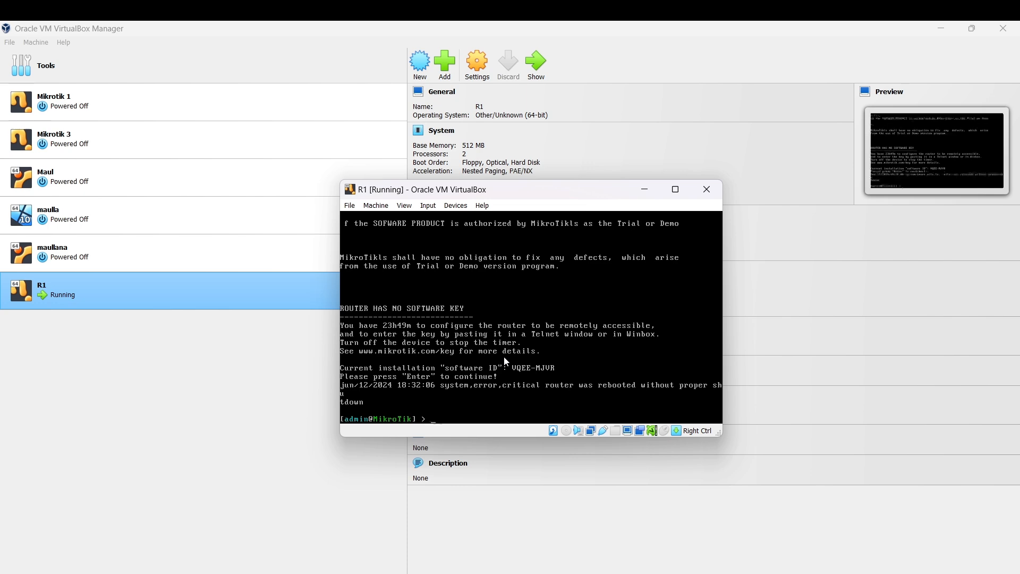
{"action": "left_click", "coordinate": [688, 526]}
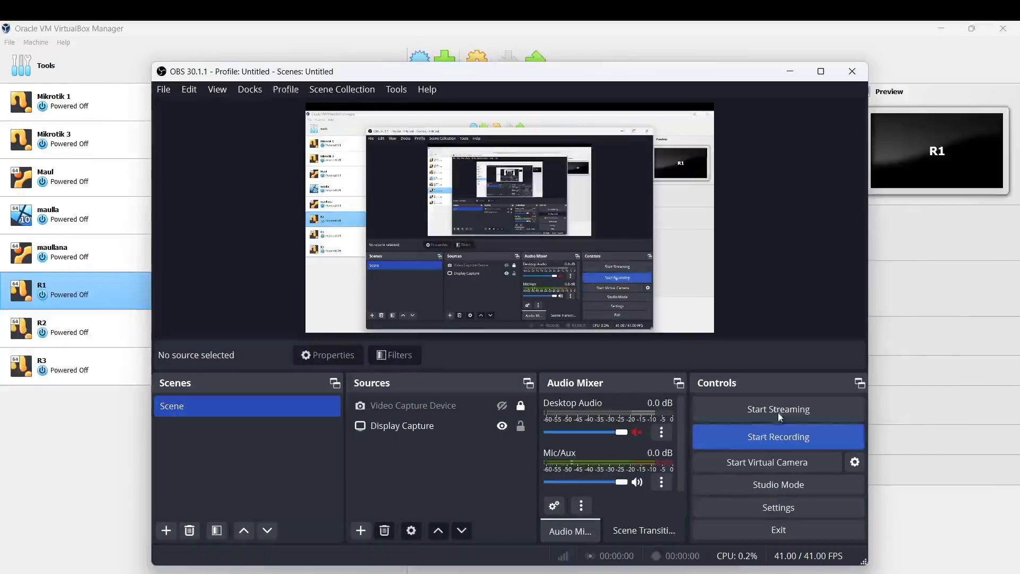
{"action": "left_click", "coordinate": [778, 436]}
{"action": "left_click", "coordinate": [790, 71]}
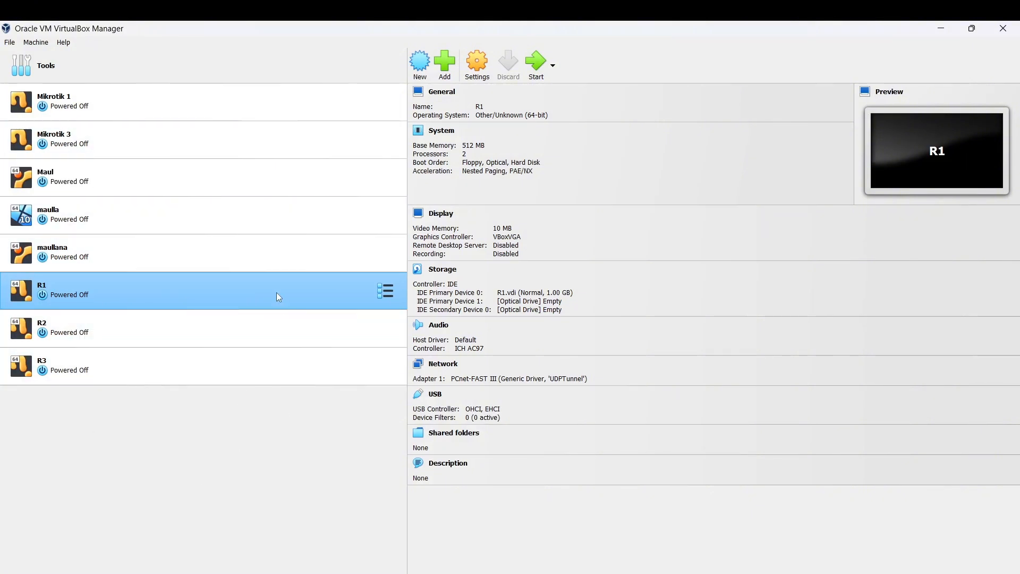
- Switch to GNS3 and create a new VirtualBox VM template from the R1 virtual machine
{"action": "left_click", "coordinate": [941, 28]}
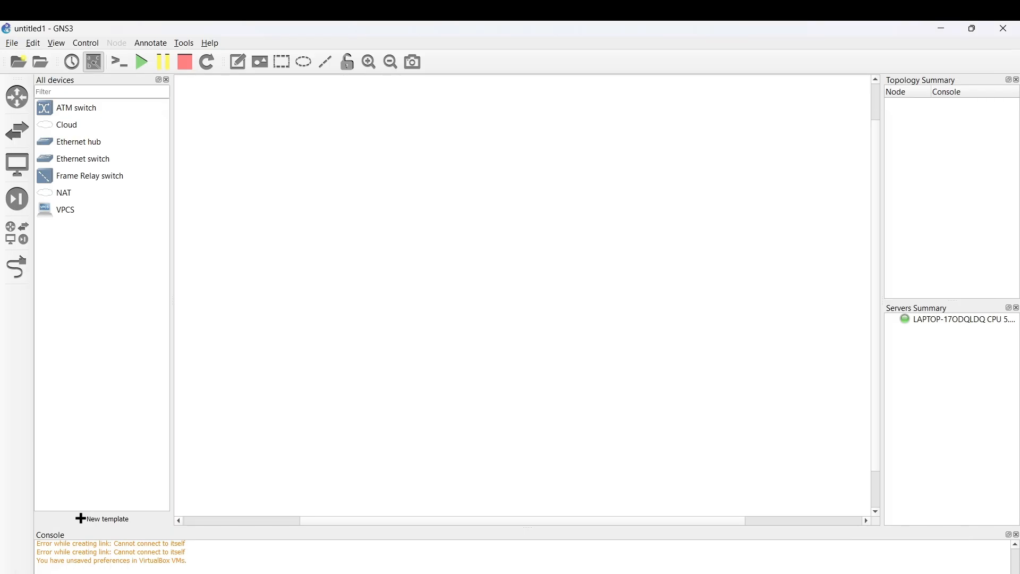
{"action": "left_click", "coordinate": [33, 43]}
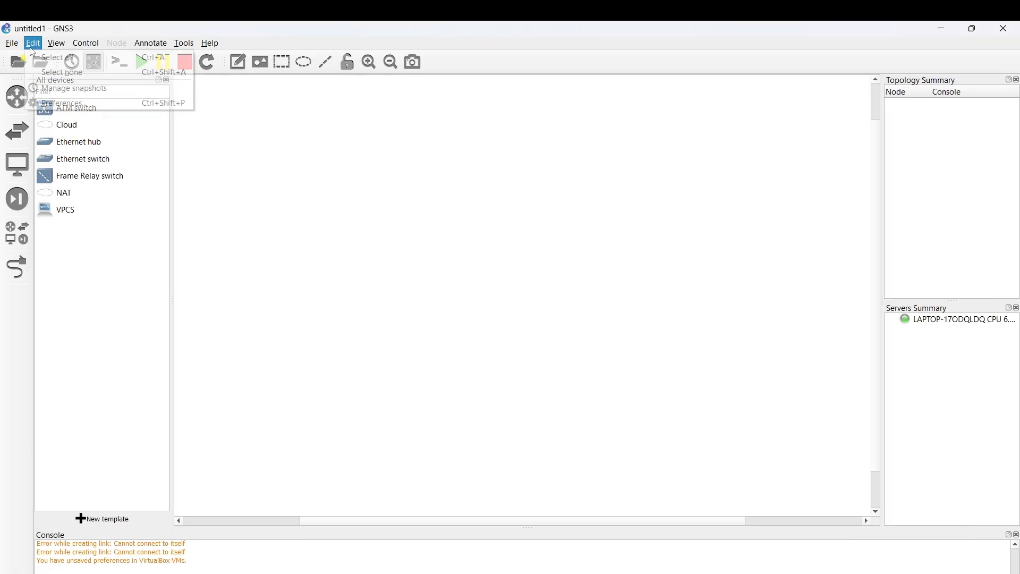
{"action": "left_click", "coordinate": [61, 105]}
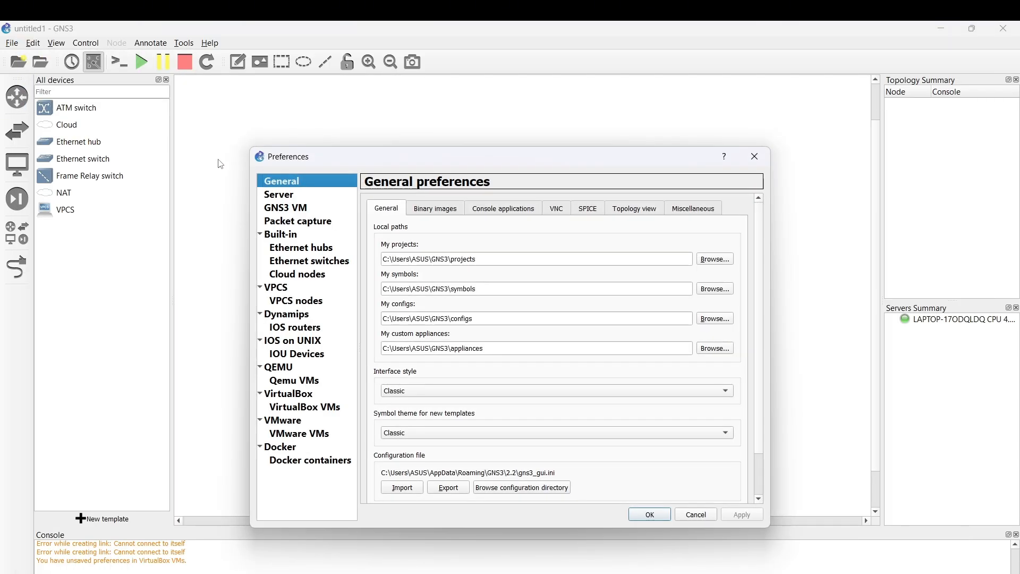
{"action": "left_click", "coordinate": [317, 408]}
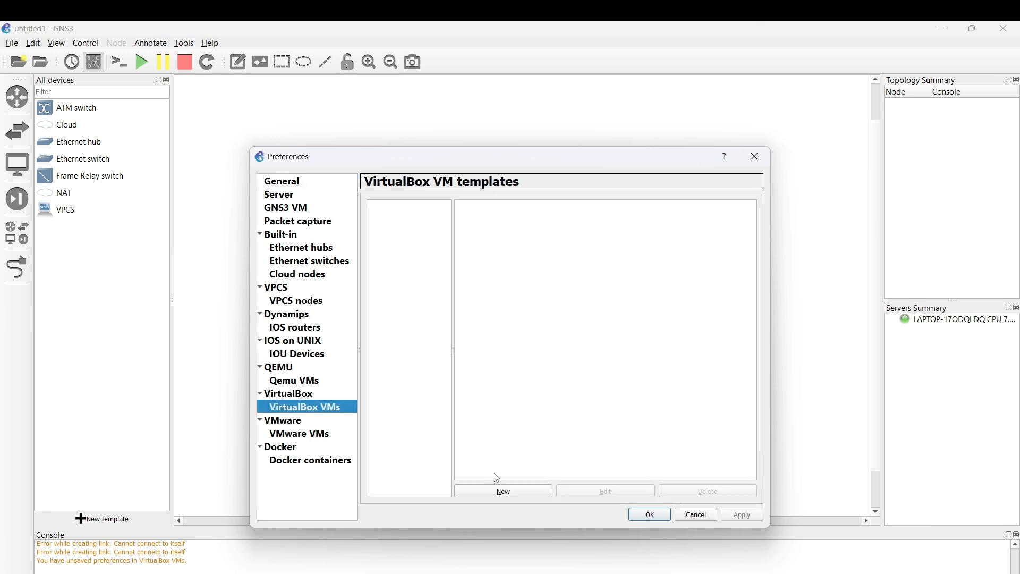
{"action": "left_click", "coordinate": [503, 491]}
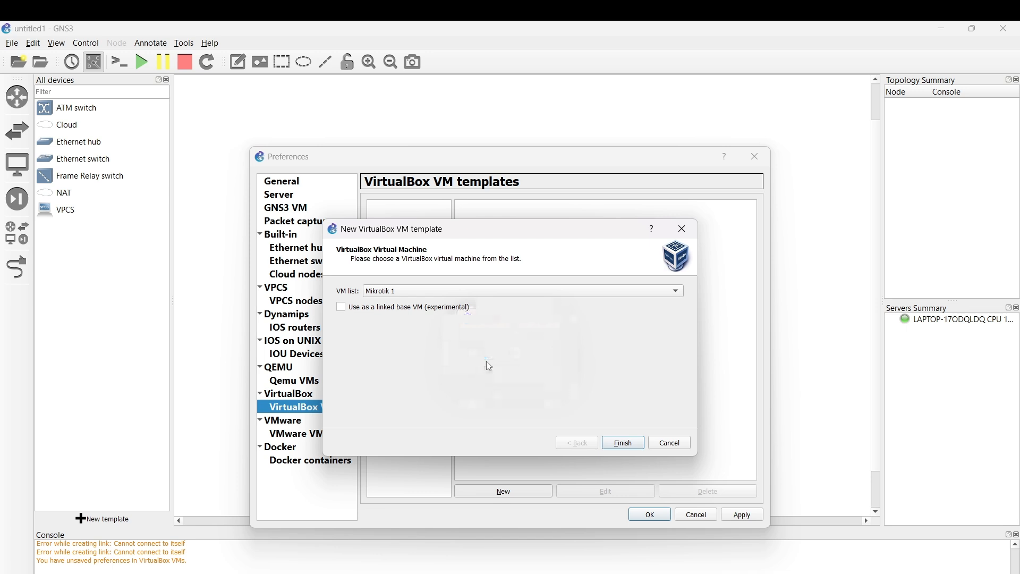
{"action": "left_click", "coordinate": [488, 293]}
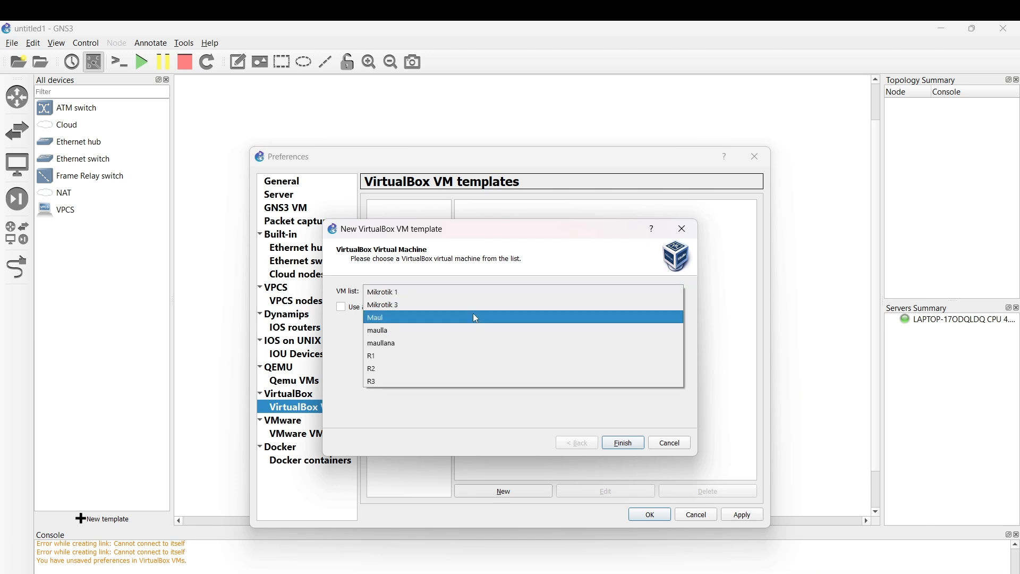
{"action": "left_click", "coordinate": [446, 357]}
{"action": "left_click", "coordinate": [634, 446]}
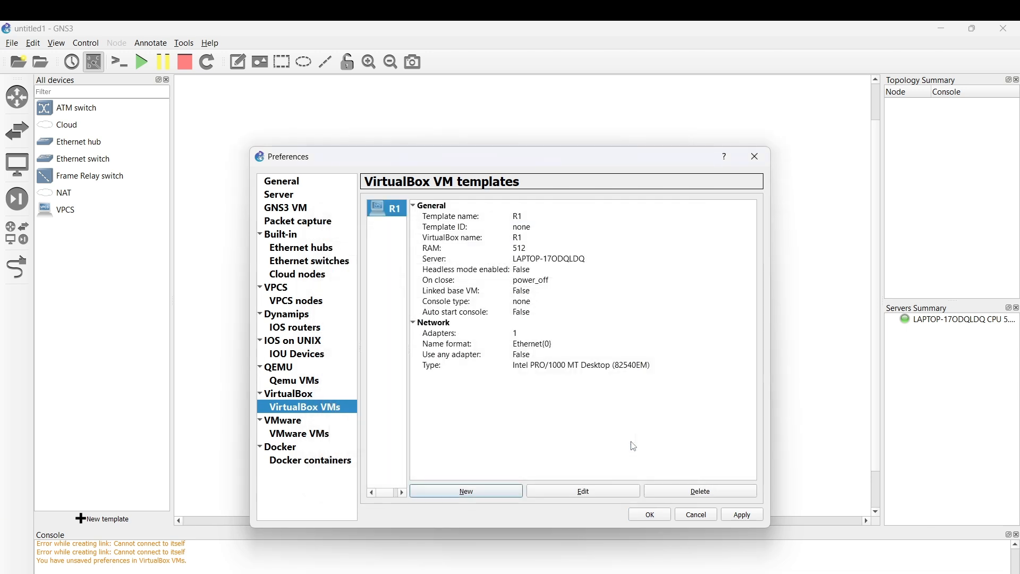
- Change the R1 template's symbol to the Classic library's router symbol
{"action": "left_click", "coordinate": [588, 492]}
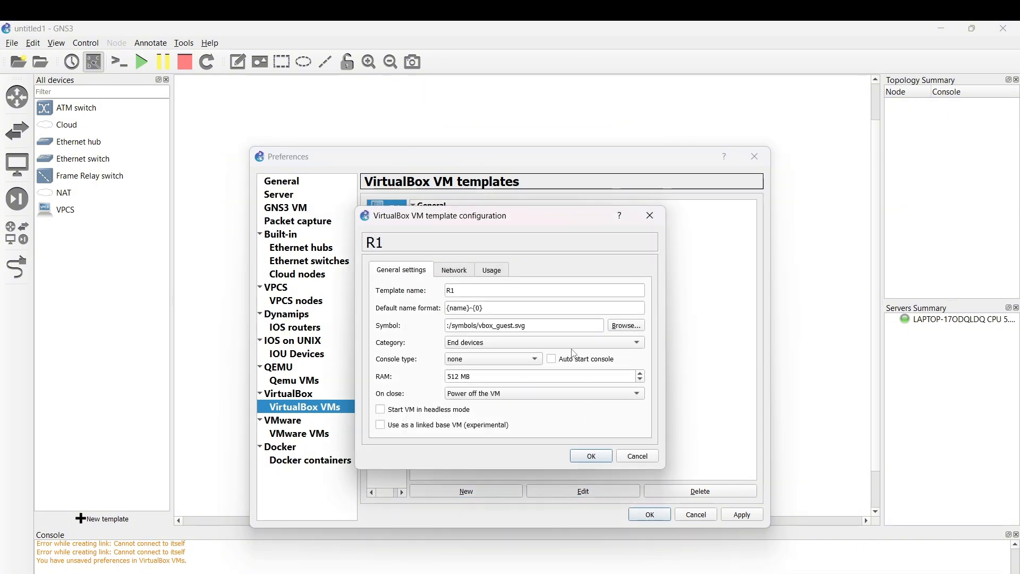
{"action": "left_click", "coordinate": [627, 326]}
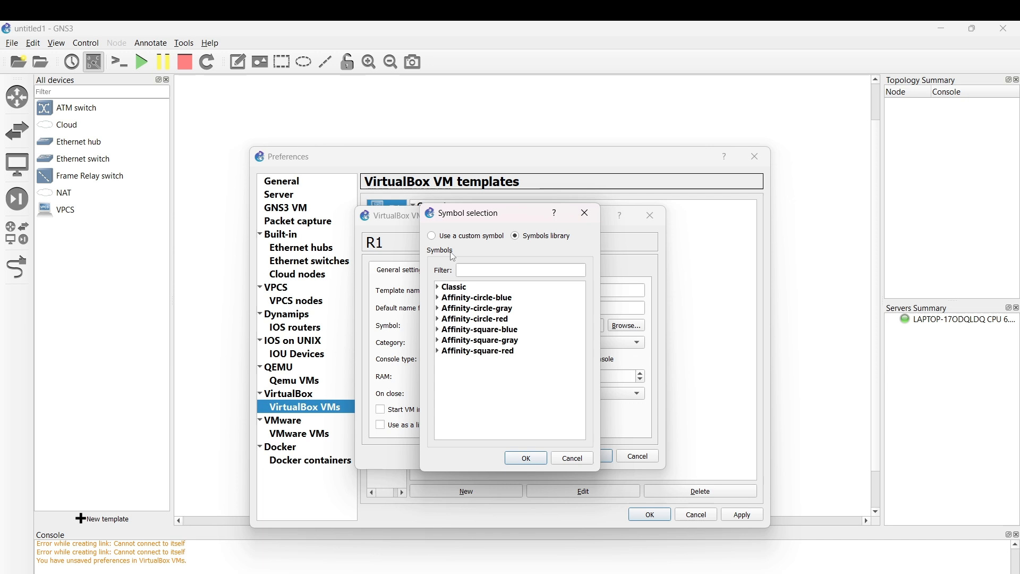
{"action": "left_click", "coordinate": [456, 287]}
{"action": "left_click", "coordinate": [439, 287]}
{"action": "scroll", "coordinate": [472, 330], "scroll_direction": "down", "scroll_amount": 10}
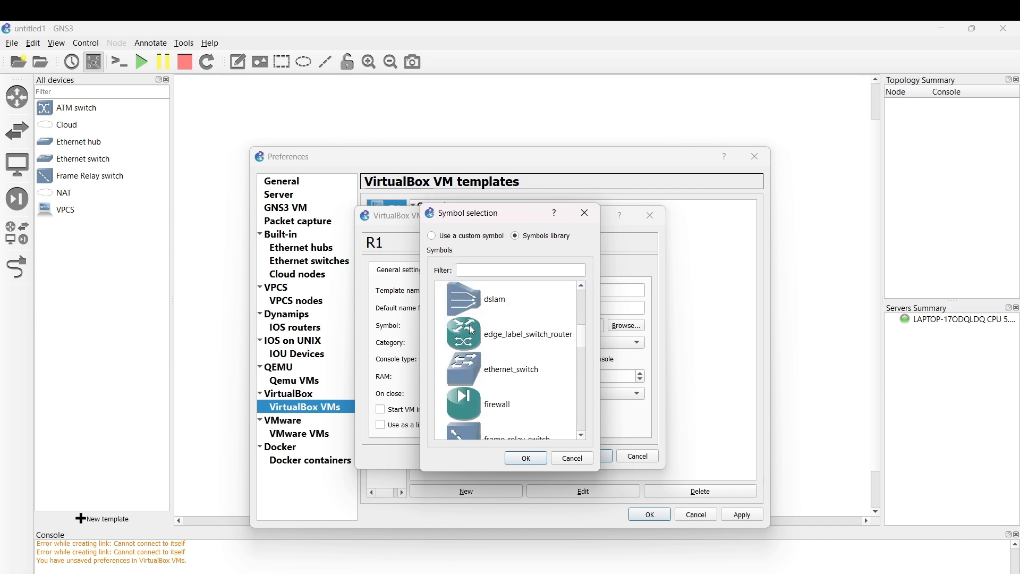
{"action": "scroll", "coordinate": [483, 353], "scroll_direction": "down", "scroll_amount": 5}
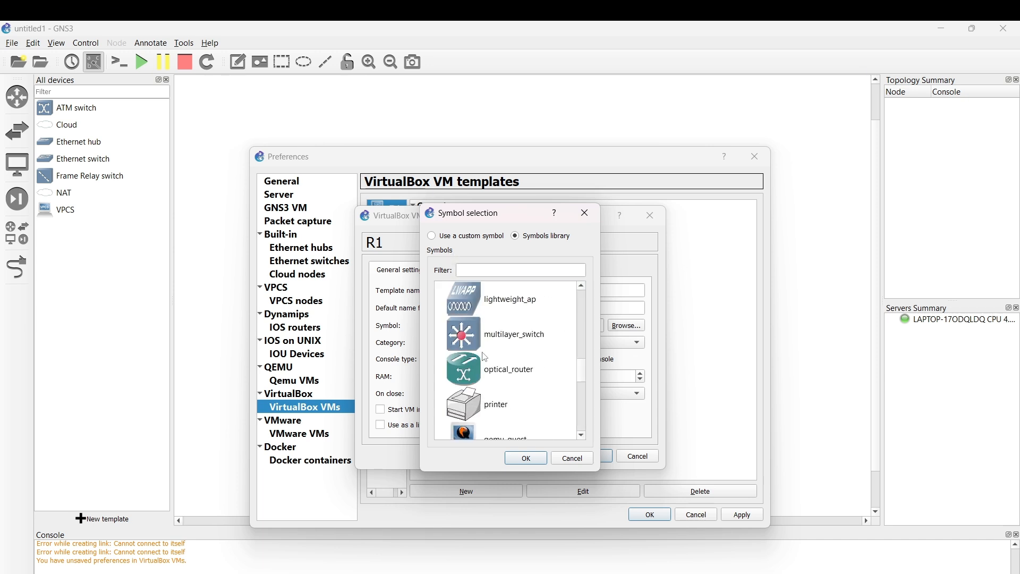
{"action": "left_click", "coordinate": [504, 308]}
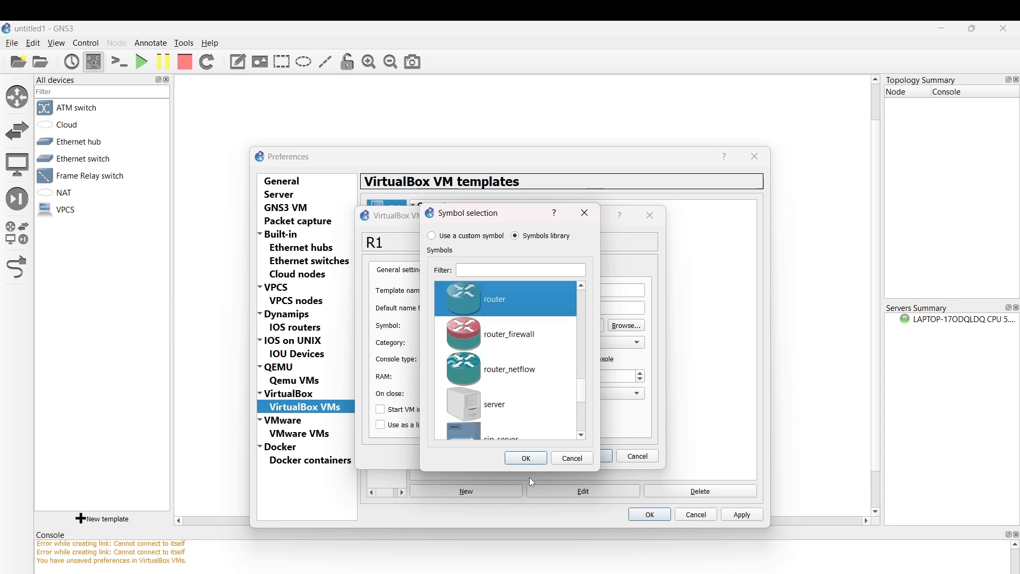
{"action": "left_click", "coordinate": [526, 458]}
- Set the R1 template's network name format to Ethernet{1} with 5 adapters, and save the preferences
{"action": "left_click", "coordinate": [455, 276]}
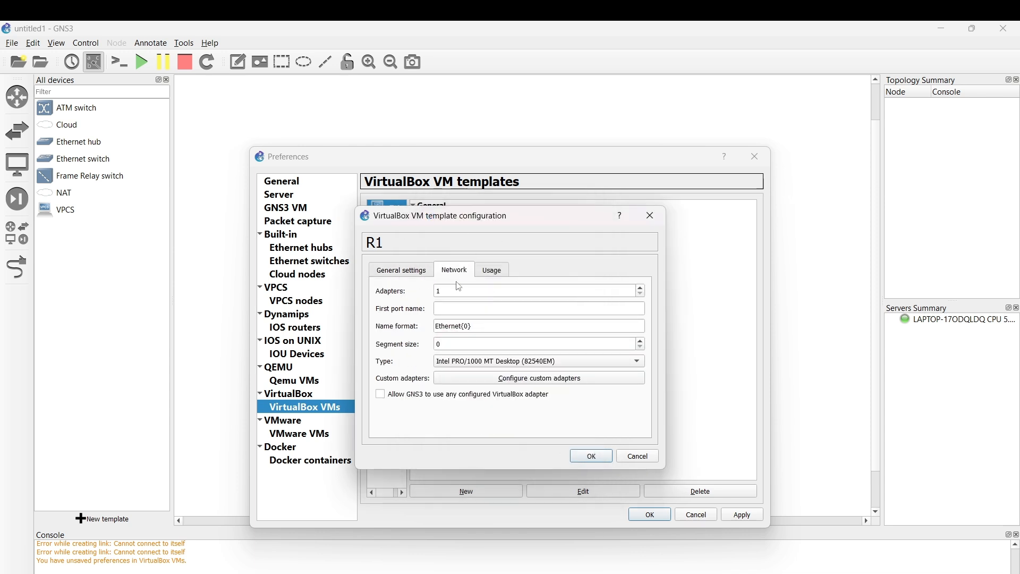
{"action": "left_click", "coordinate": [467, 325]}
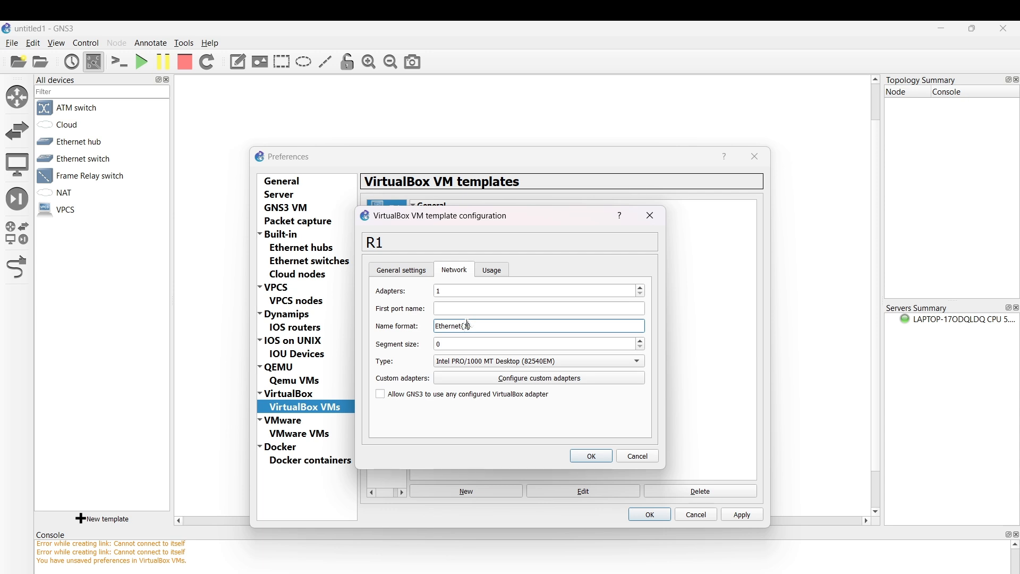
{"action": "left_click", "coordinate": [642, 289]}
{"action": "left_click", "coordinate": [642, 289]}
{"action": "left_click", "coordinate": [641, 290]}
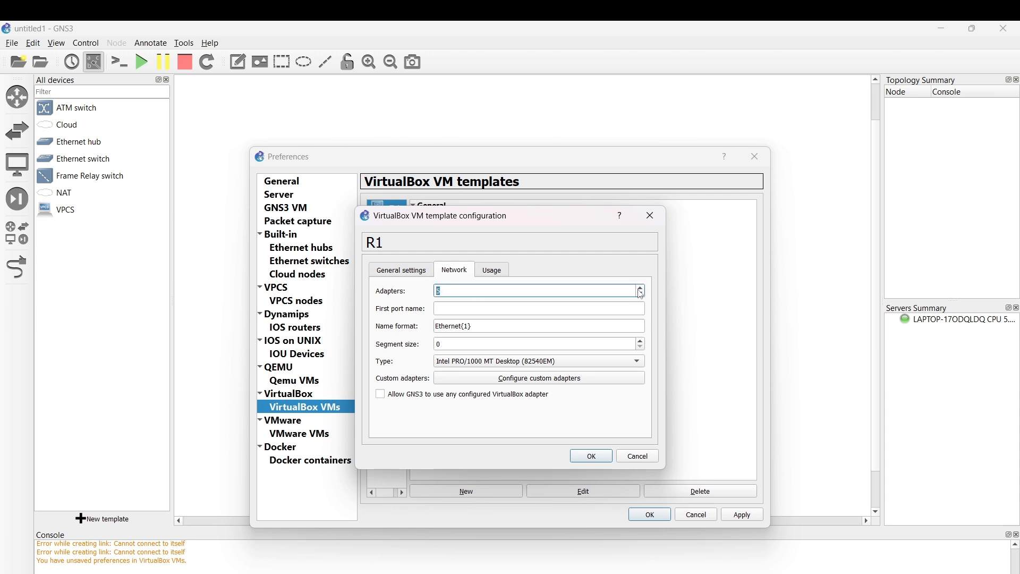
{"action": "left_click", "coordinate": [591, 456]}
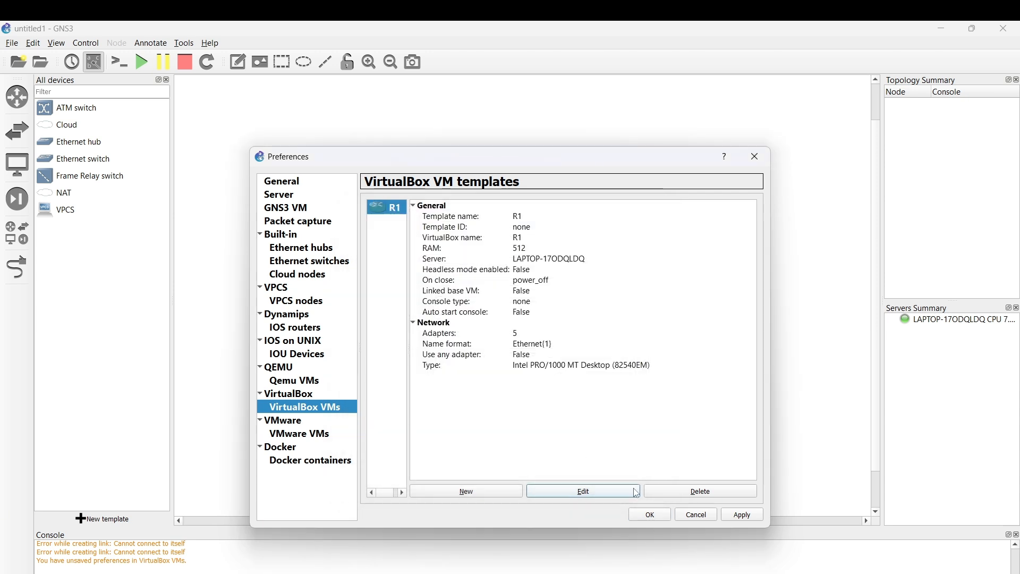
{"action": "left_click", "coordinate": [651, 518]}
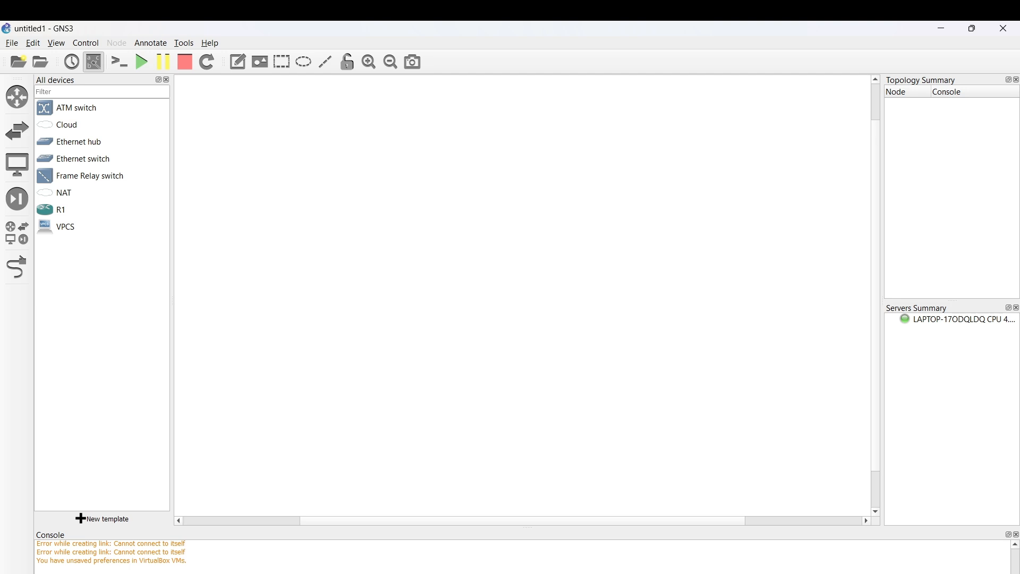
{"action": "left_click", "coordinate": [627, 573]}
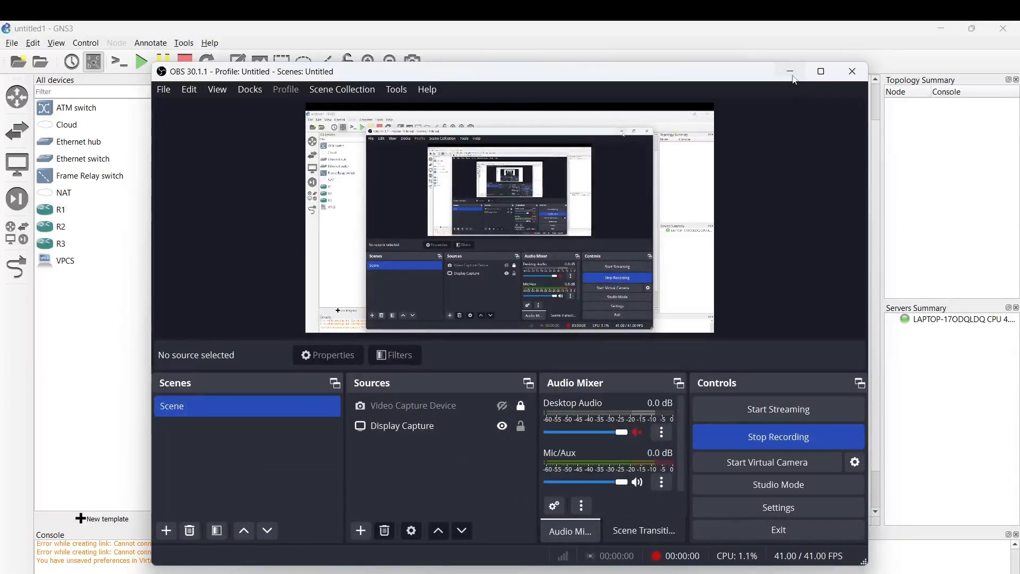
{"action": "left_click", "coordinate": [792, 73]}
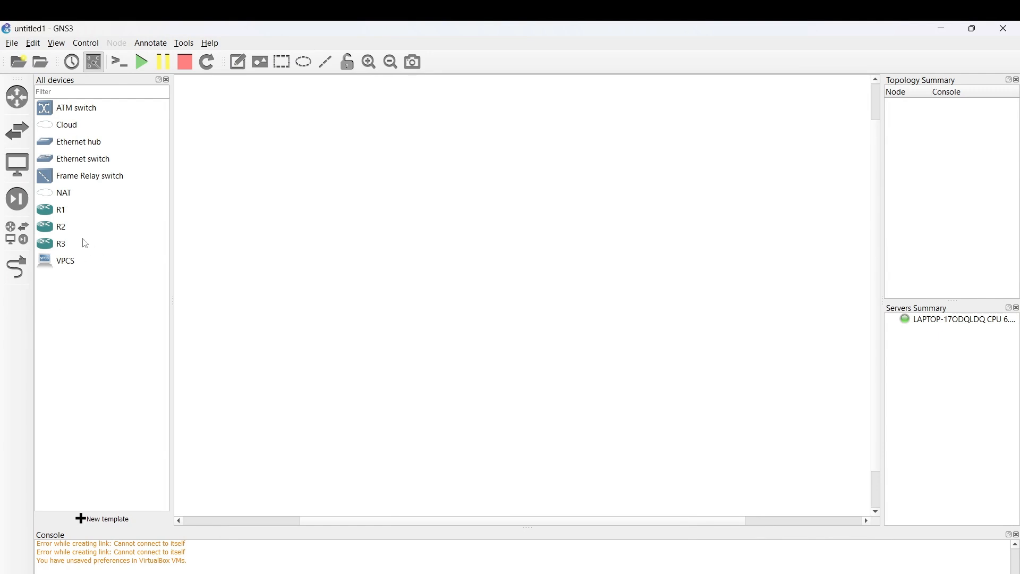
- Place routers R1, R2 and R3 on the workspace and arrange them in a horizontal row
{"action": "left_click_drag", "start_coordinate": [52, 209], "coordinate": [393, 227]}
{"action": "left_click_drag", "start_coordinate": [85, 225], "coordinate": [564, 240]}
{"action": "left_click_drag", "start_coordinate": [63, 244], "coordinate": [769, 255]}
{"action": "left_click_drag", "start_coordinate": [584, 244], "coordinate": [558, 236]}
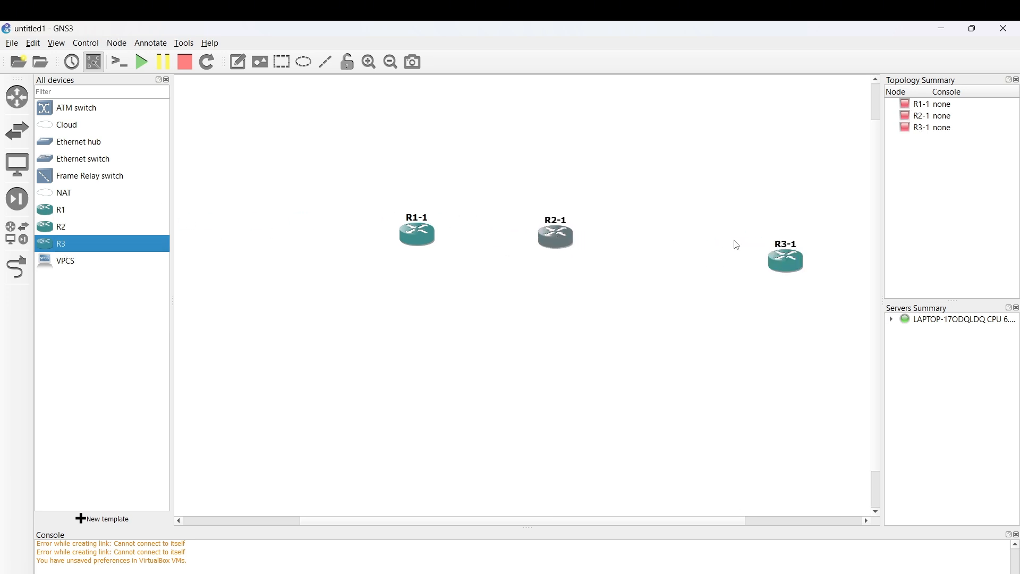
{"action": "left_click_drag", "start_coordinate": [786, 259], "coordinate": [689, 232]}
- Add three VPCS nodes to the workspace, one below each router
{"action": "left_click", "coordinate": [99, 266]}
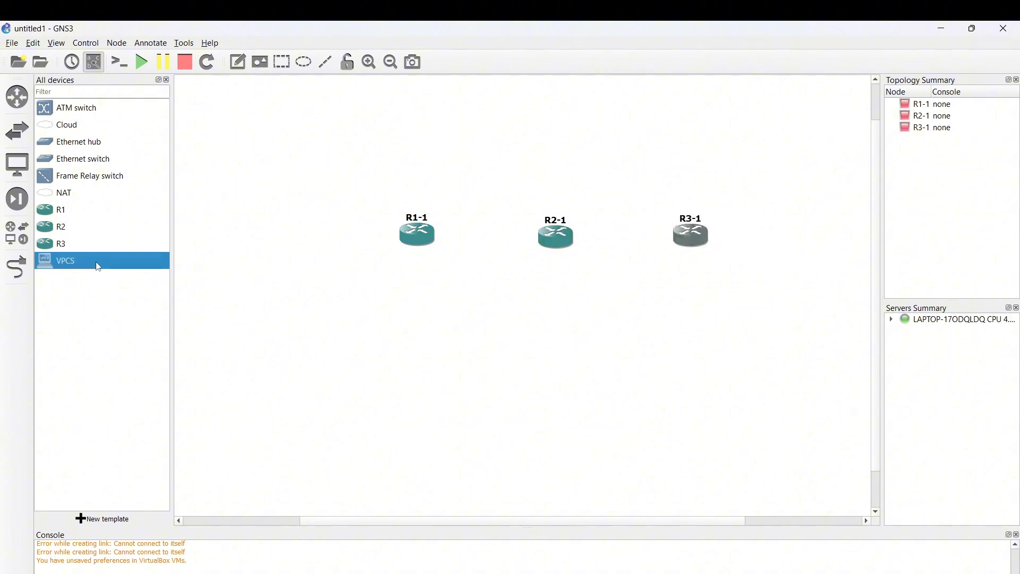
{"action": "left_click_drag", "start_coordinate": [98, 266], "coordinate": [441, 374]}
{"action": "left_click_drag", "start_coordinate": [70, 262], "coordinate": [583, 373]}
{"action": "left_click_drag", "start_coordinate": [111, 262], "coordinate": [747, 372]}
- Try to add a link starting from router R1-1
{"action": "left_click", "coordinate": [17, 267]}
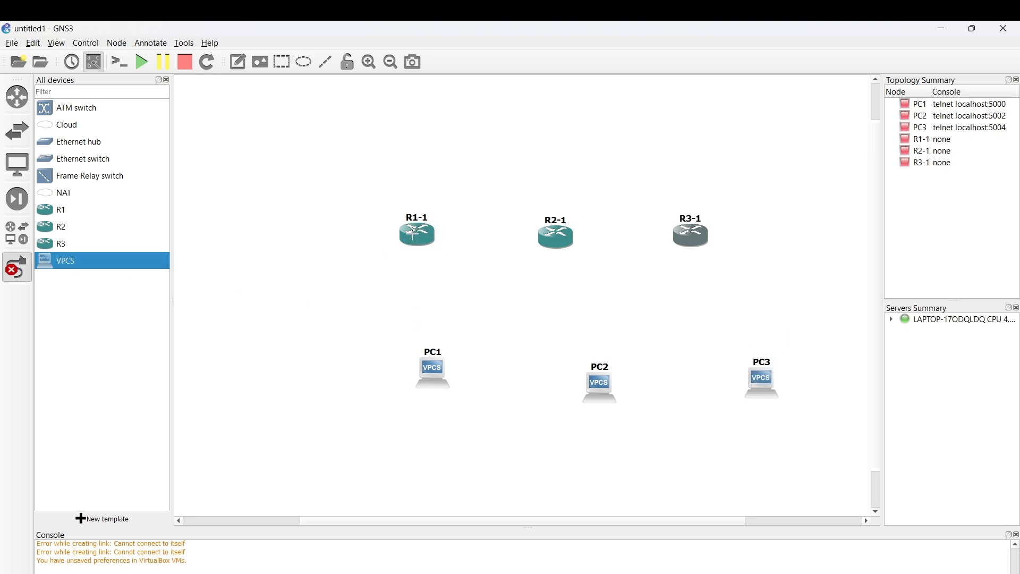
{"action": "left_click", "coordinate": [407, 232]}
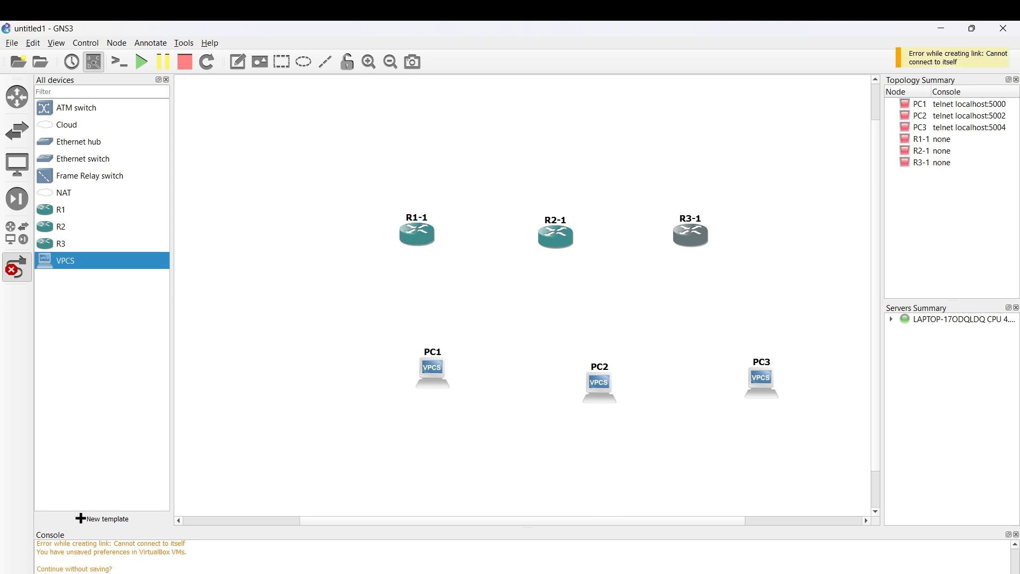
{"action": "key", "text": "alt+Tab"}
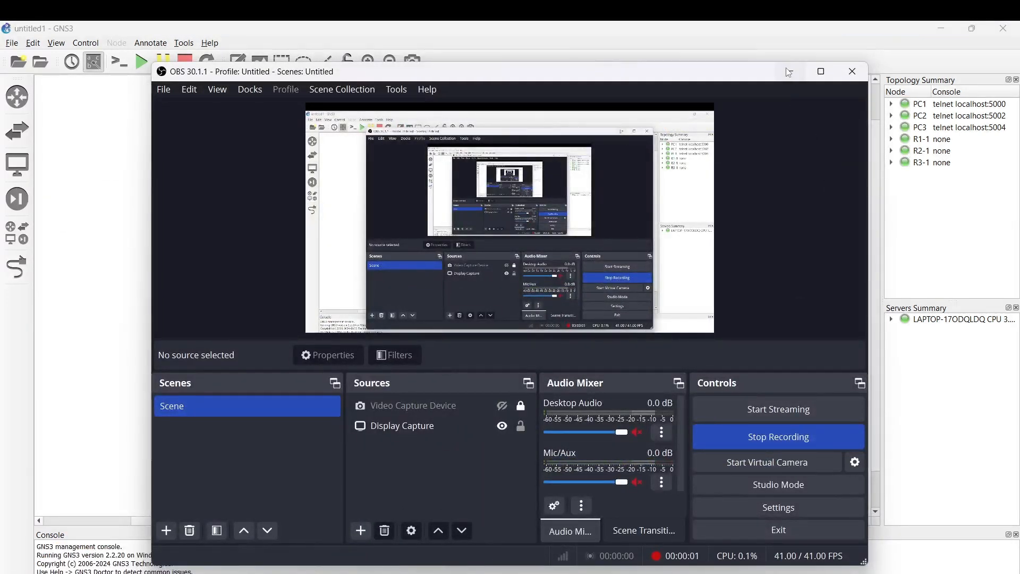
{"action": "left_click", "coordinate": [789, 72]}
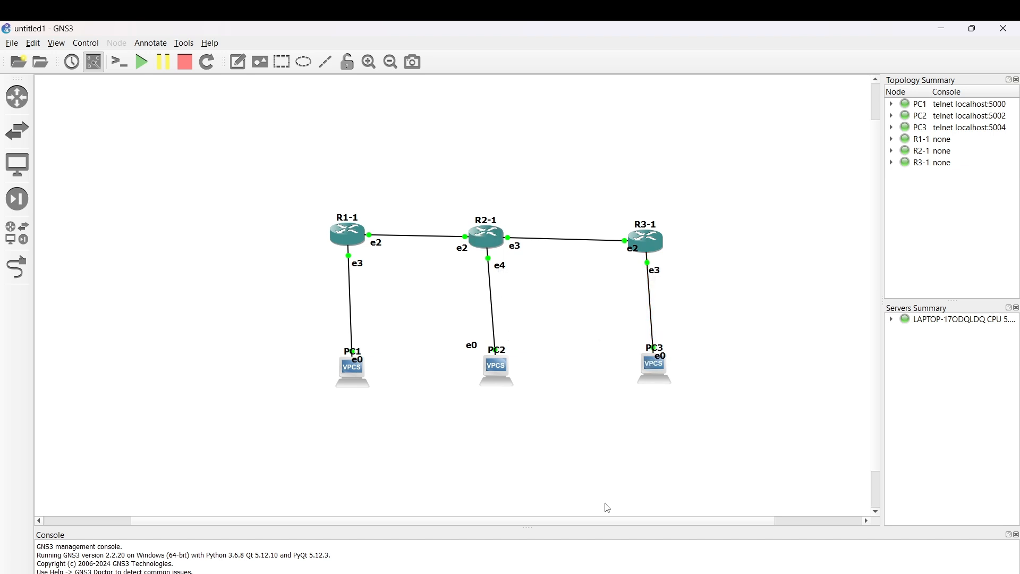
- Switch to the running R1 console, log in as admin with a blank password, maximize the window and continue past the software key notice
{"action": "mouse_move", "coordinate": [744, 571]}
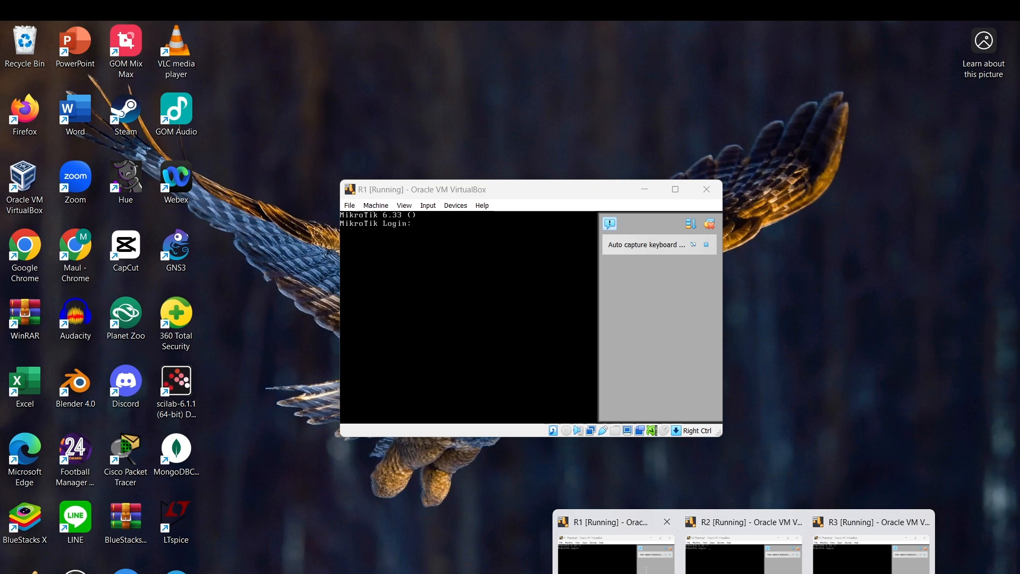
{"action": "left_click", "coordinate": [616, 552]}
{"action": "type", "text": "admin"}
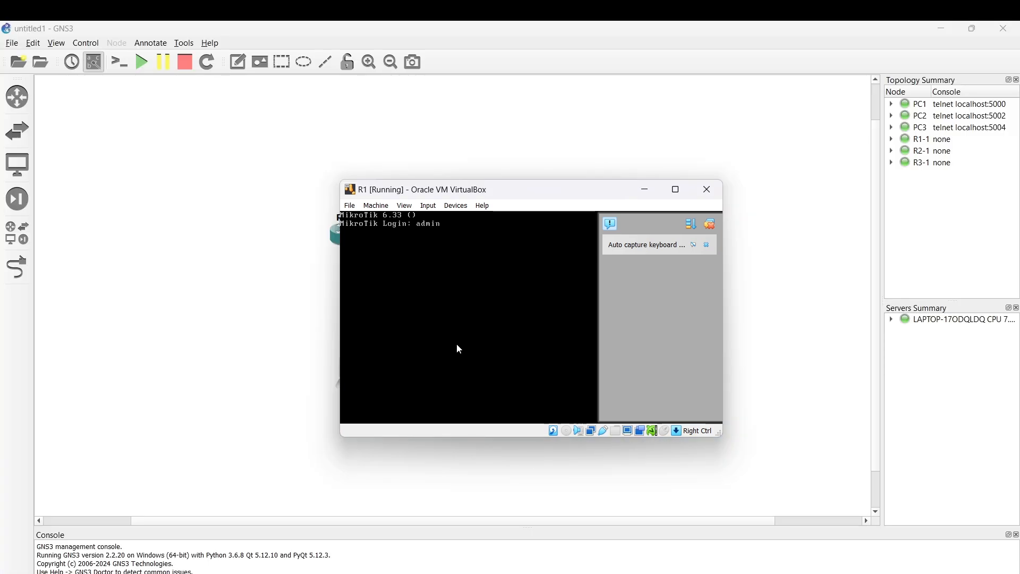
{"action": "key", "text": "Return"}
{"action": "key", "text": "Return"}
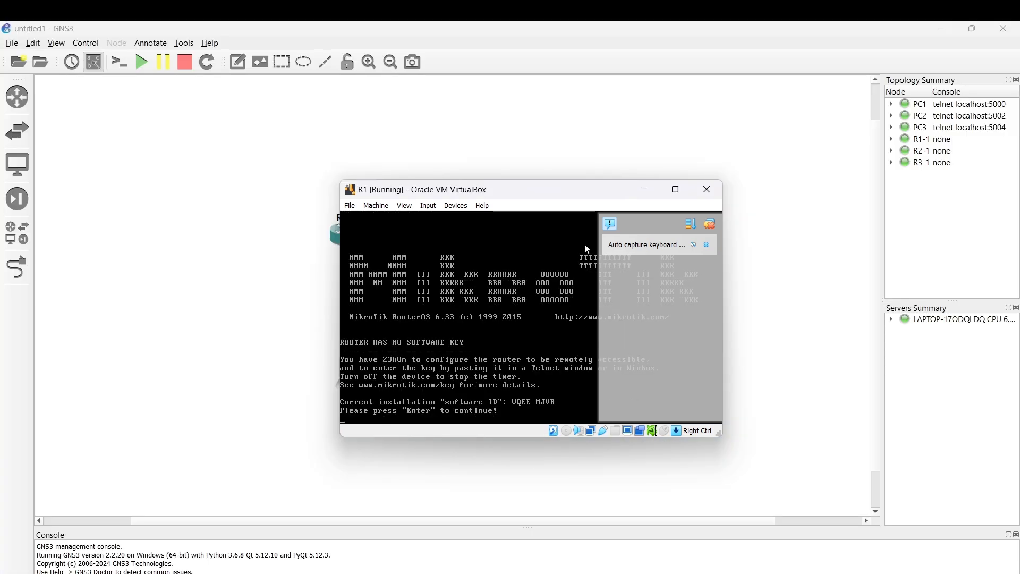
{"action": "left_click", "coordinate": [676, 189]}
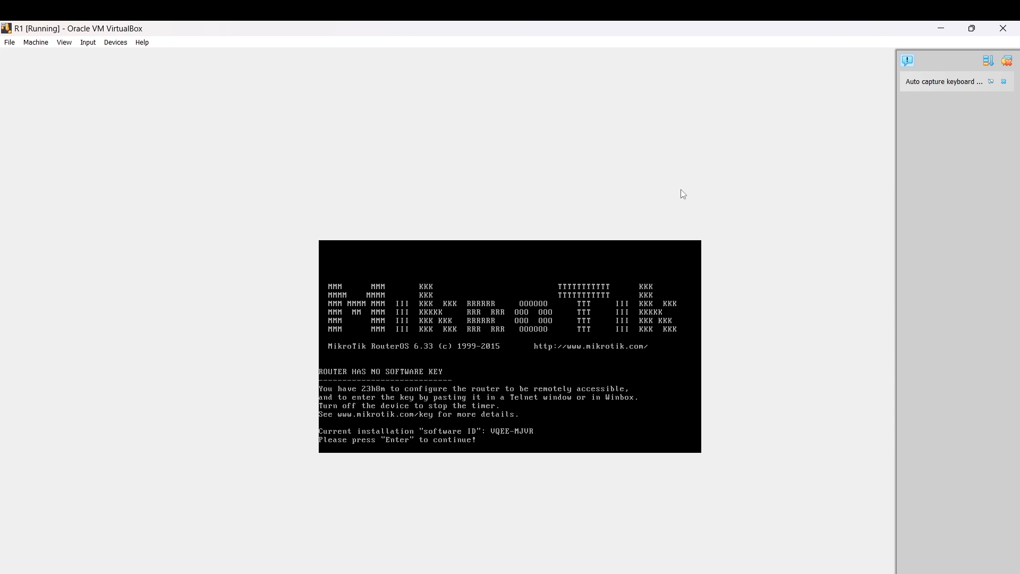
{"action": "key", "text": "Return"}
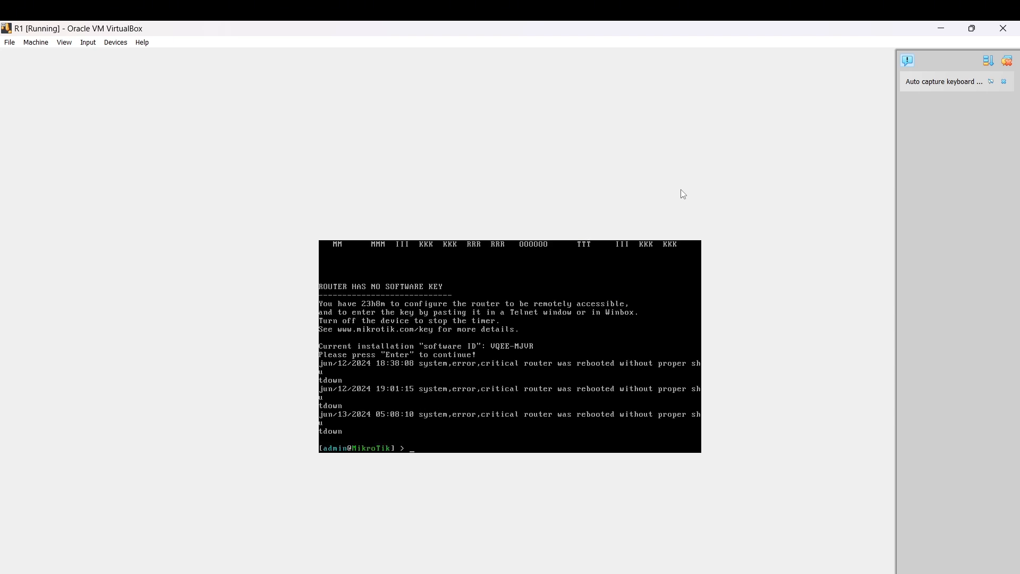
- Set the router's system identity to R1 and add a bridge interface named loopback
{"action": "type", "text": "system o"}
{"action": "type", "text": "dentity set na=R1"}
{"action": "key", "text": "Return"}
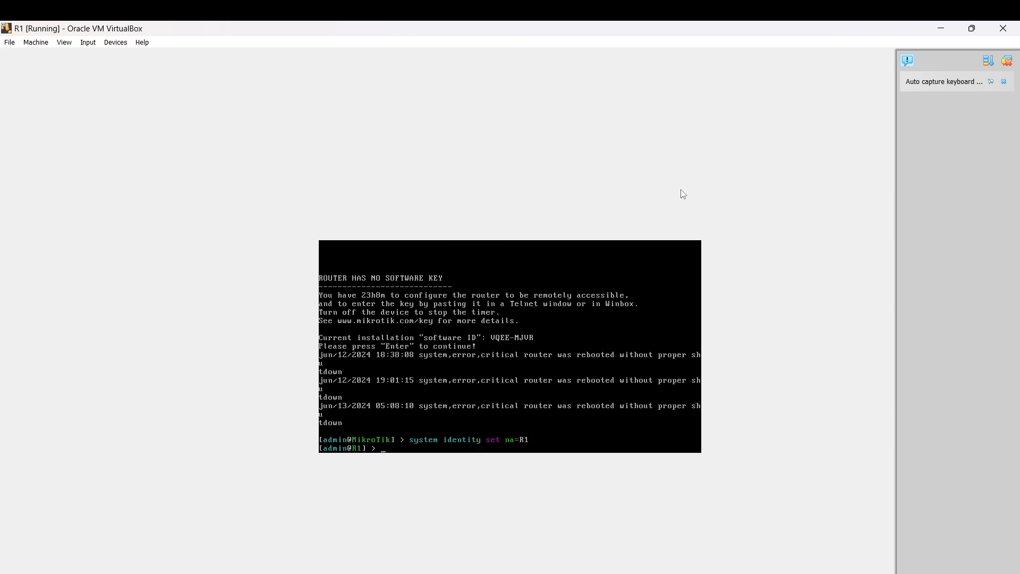
{"action": "type", "text": "int bri add na=loopbaclk"}
{"action": "key", "text": "Return"}
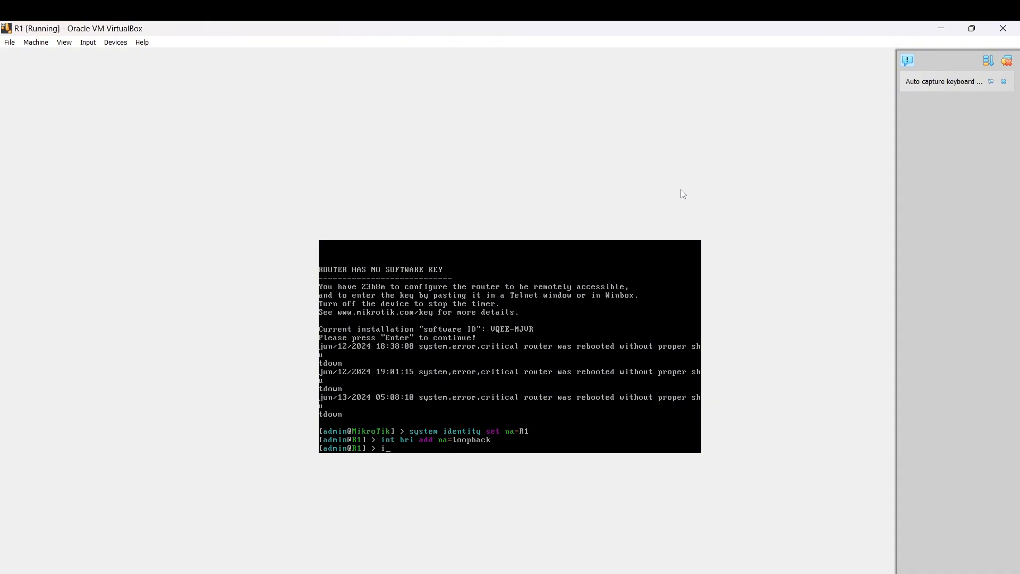
- Assign IP address 12.12.12.1/24 to ether2 and 192.168.10.1/24 to ether3 on R1
{"action": "type", "text": "ip add add add=12.12.12.1/24 int=ether2"}
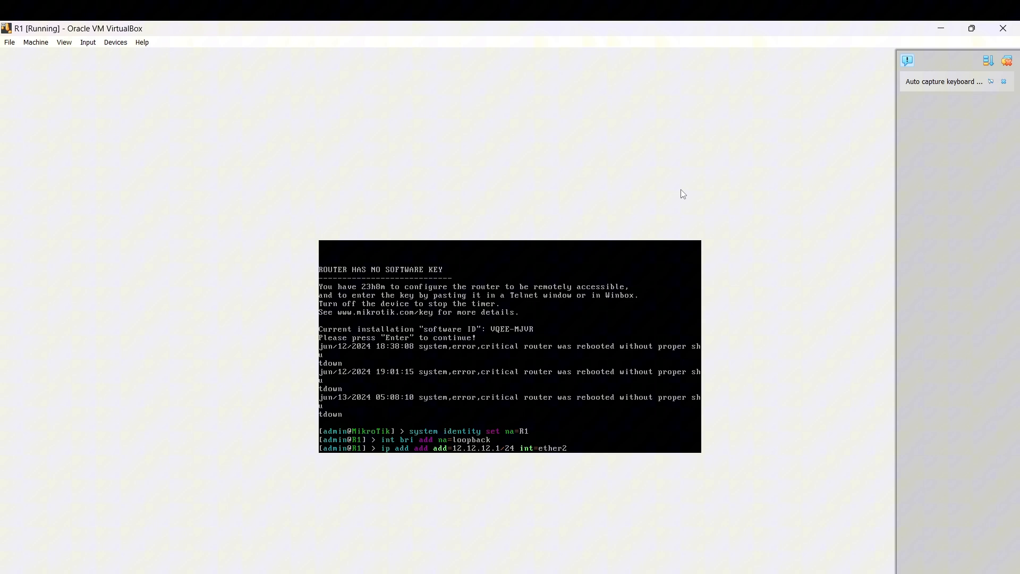
{"action": "key", "text": "Return"}
{"action": "key", "text": "Up"}
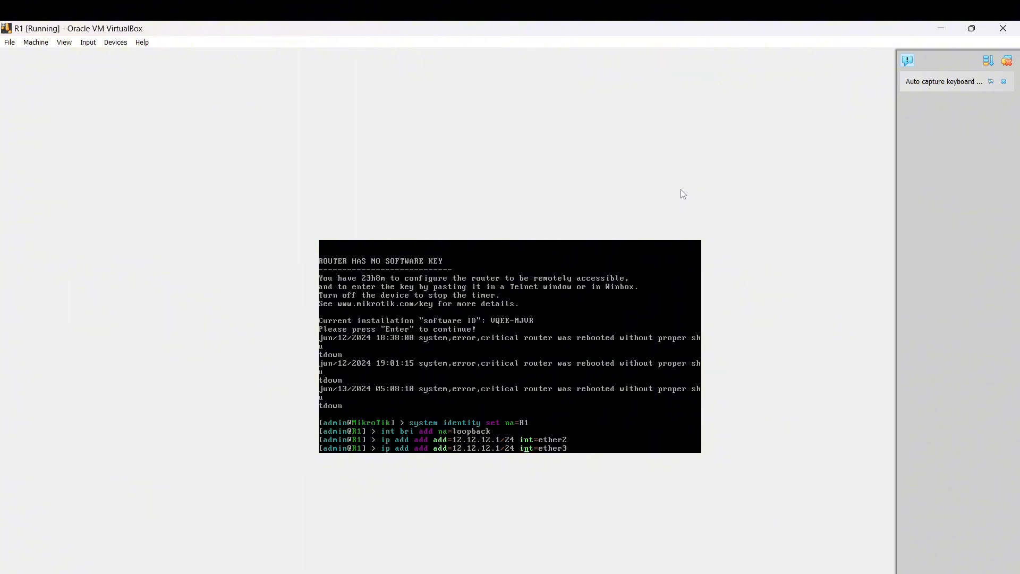
{"action": "key", "text": "Left"}
{"action": "key", "text": "Left"}
{"action": "key", "text": "Left"}
{"action": "key", "text": "Left"}
{"action": "key", "text": "Left"}
{"action": "key", "text": "Left"}
{"action": "key", "text": "Left"}
{"action": "key", "text": "Left"}
{"action": "key", "text": "Left"}
{"action": "key", "text": "Left"}
{"action": "key", "text": "Left"}
{"action": "key", "text": "Left"}
{"action": "key", "text": "Left"}
{"action": "key", "text": "Left"}
{"action": "key", "text": "BackSpace"}
{"action": "key", "text": "BackSpace"}
{"action": "key", "text": "BackSpace"}
{"action": "key", "text": "BackSpace"}
{"action": "key", "text": "BackSpace"}
{"action": "key", "text": "BackSpace"}
{"action": "key", "text": "BackSpace"}
{"action": "key", "text": "BackSpace"}
{"action": "key", "text": "BackSpace"}
{"action": "type", "text": "92.168.10.1"}
{"action": "key", "text": "Return"}
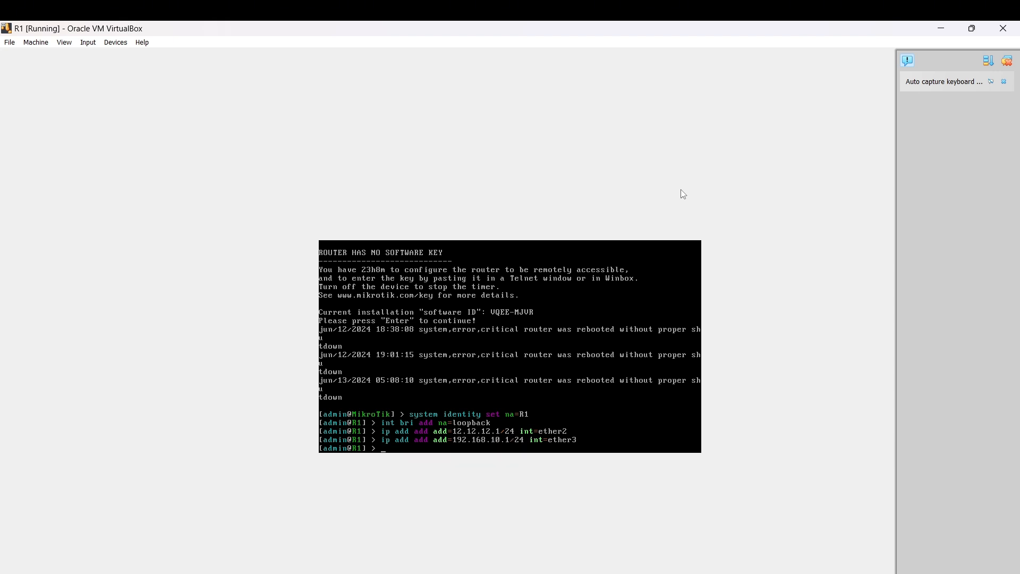
- Assign IP address 1.1.1.1/32 to the loopback bridge on R1
{"action": "key", "text": "Up"}
{"action": "key", "text": "BackSpace"}
{"action": "key", "text": "BackSpace"}
{"action": "key", "text": "BackSpace"}
{"action": "key", "text": "BackSpace"}
{"action": "key", "text": "BackSpace"}
{"action": "key", "text": "BackSpace"}
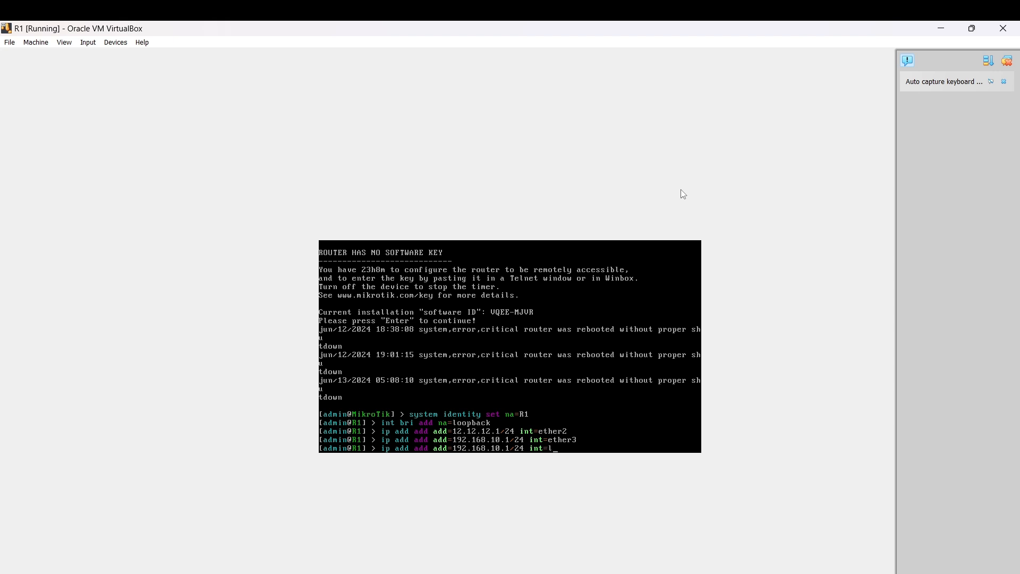
{"action": "type", "text": "loop"}
{"action": "key", "text": "BackSpace"}
{"action": "key", "text": "BackSpace"}
{"action": "key", "text": "BackSpace"}
{"action": "key", "text": "BackSpace"}
{"action": "key", "text": "BackSpace"}
{"action": "key", "text": "BackSpace"}
{"action": "key", "text": "BackSpace"}
{"action": "key", "text": "BackSpace"}
{"action": "key", "text": "BackSpace"}
{"action": "key", "text": "BackSpace"}
{"action": "key", "text": "BackSpace"}
{"action": "key", "text": "BackSpace"}
{"action": "key", "text": "BackSpace"}
{"action": "key", "text": "BackSpace"}
{"action": "type", "text": ".1.1.1/32"}
{"action": "key", "text": "Return"}
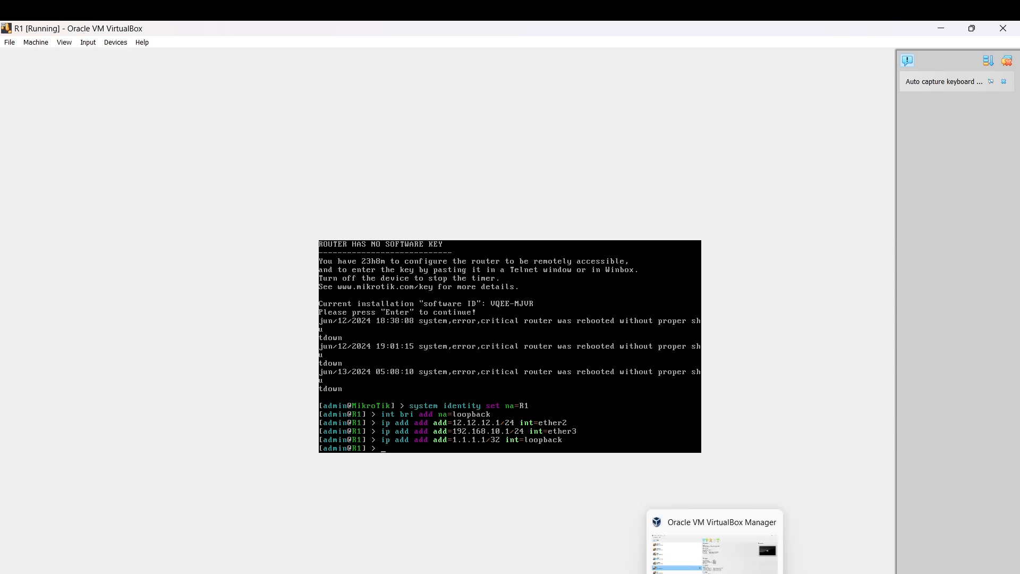
- Review the identity and IP address configuration in the R1, R2 and R3 consoles and return to the topology
{"action": "left_click", "coordinate": [685, 568]}
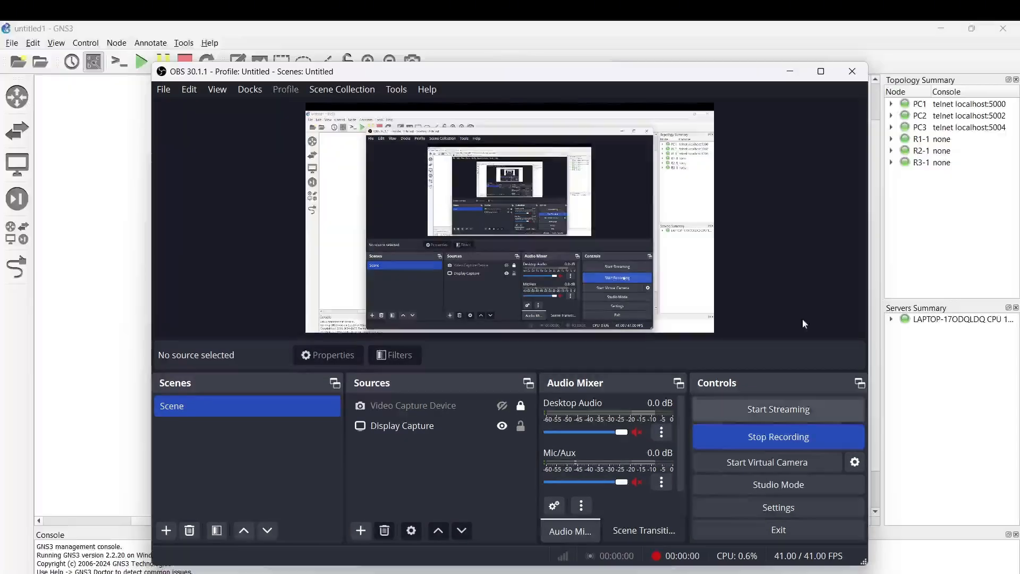
{"action": "left_click", "coordinate": [790, 71]}
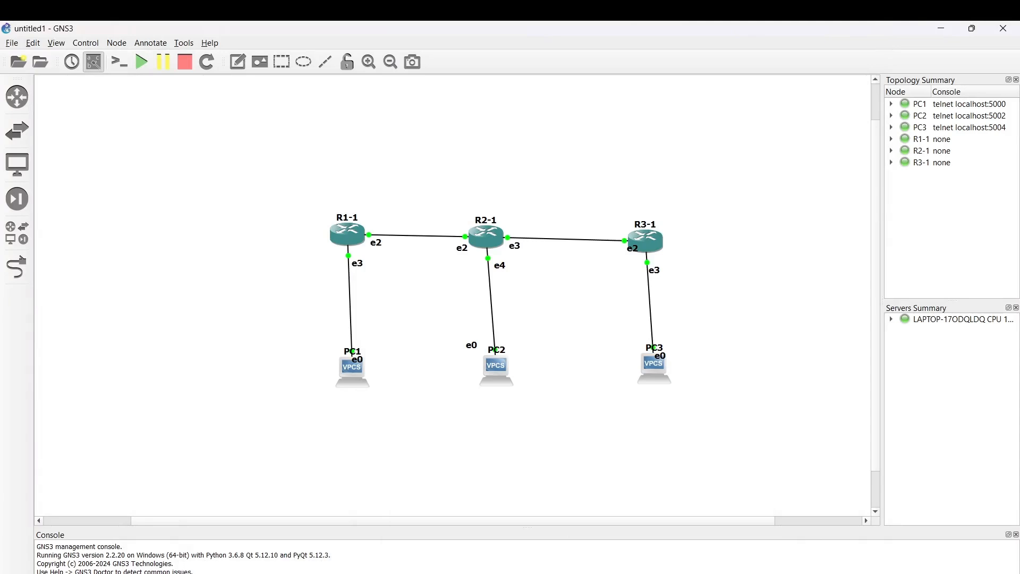
{"action": "mouse_move", "coordinate": [722, 569]}
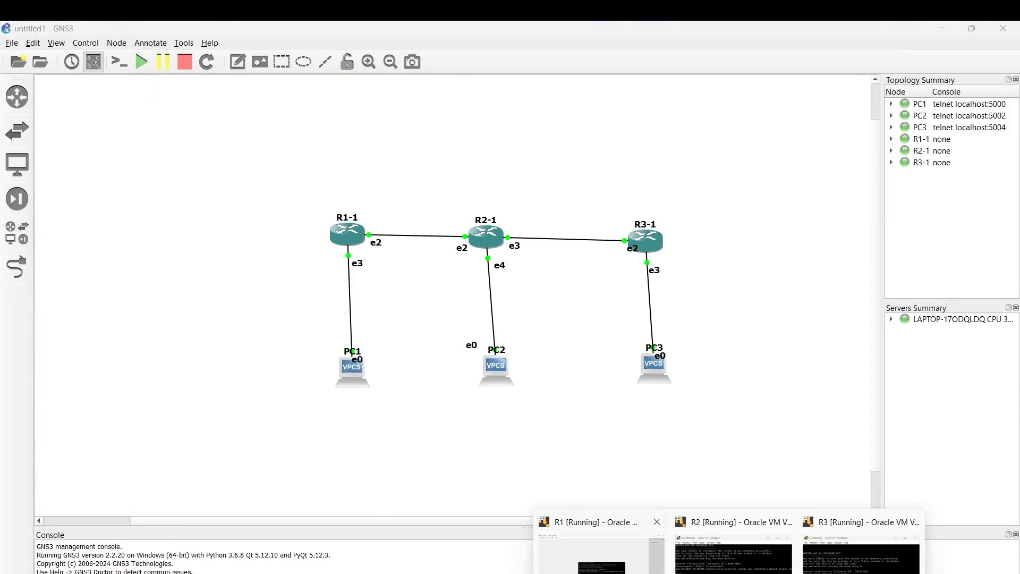
{"action": "left_click", "coordinate": [600, 552]}
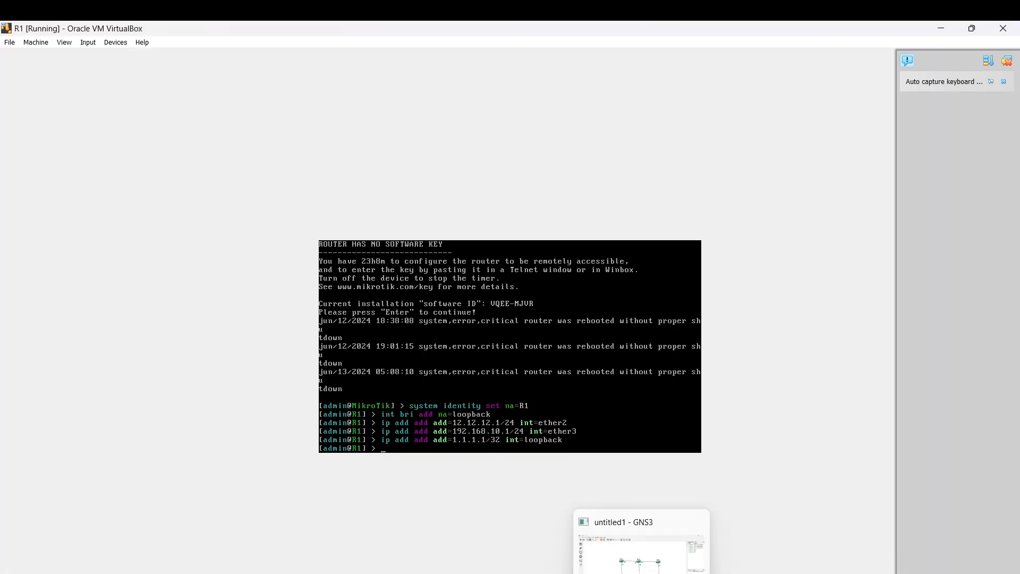
{"action": "left_click", "coordinate": [733, 555]}
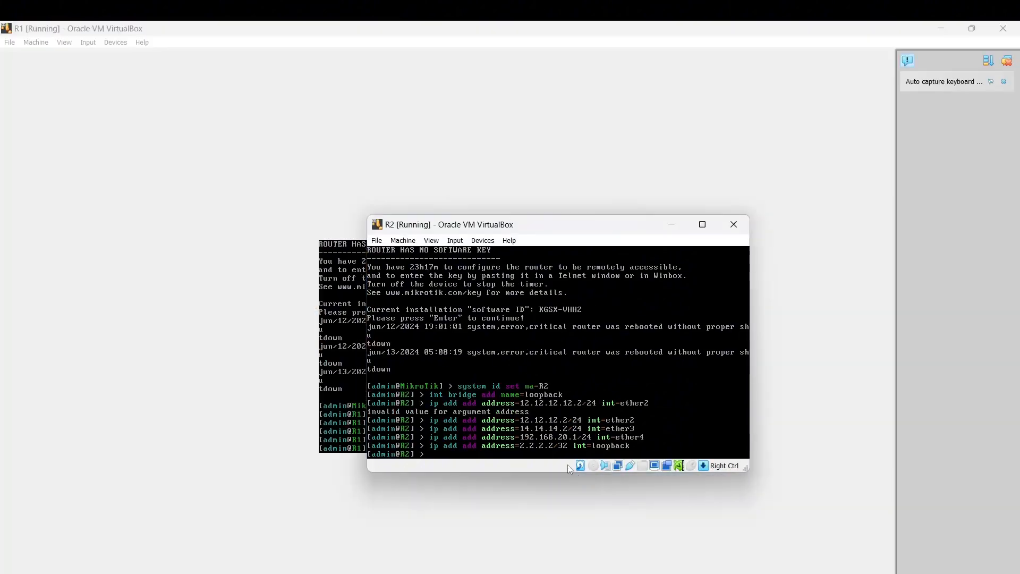
{"action": "mouse_move", "coordinate": [722, 569]}
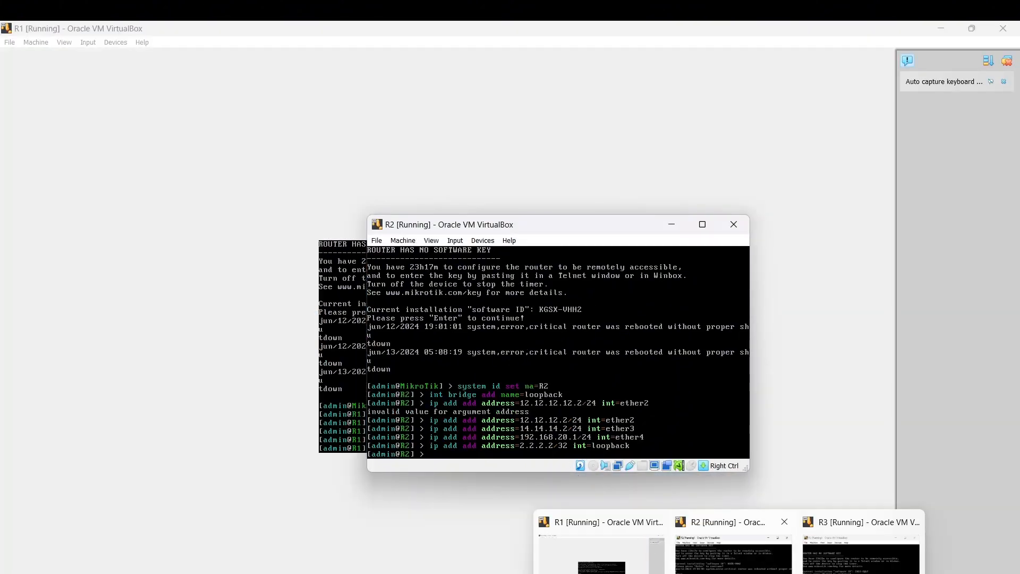
{"action": "left_click", "coordinate": [860, 548]}
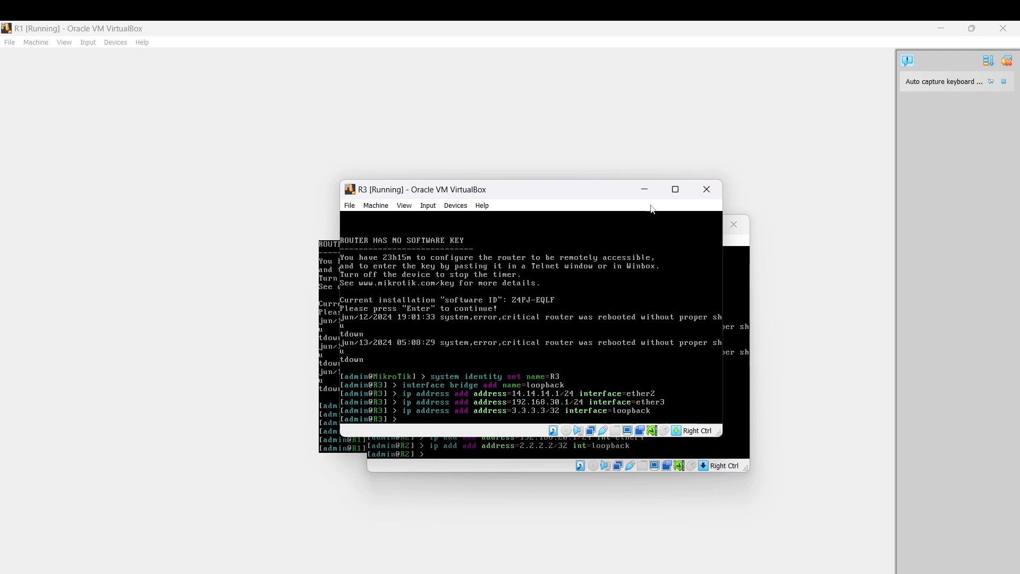
{"action": "left_click", "coordinate": [644, 190]}
{"action": "left_click", "coordinate": [672, 225]}
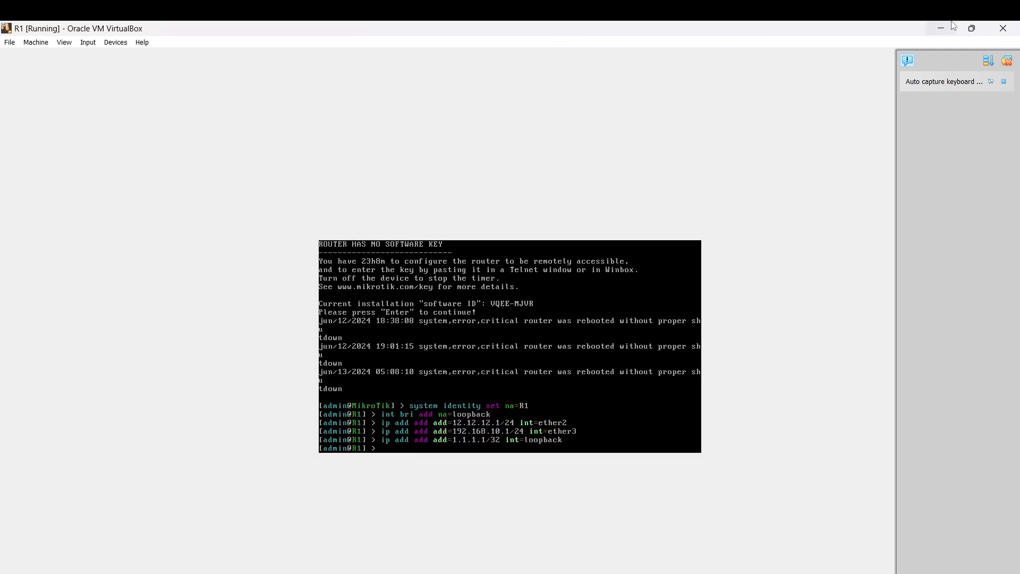
{"action": "left_click", "coordinate": [941, 28]}
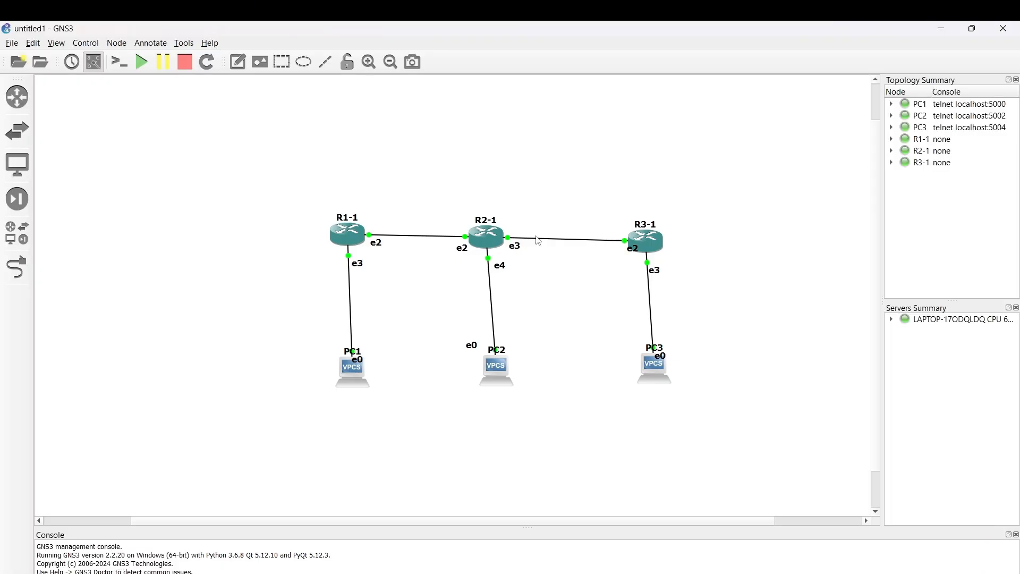
- Open PC2's console and set its IP to 192.168.20.2 with mask 255.255.255.0 and gateway 192.168.20.1
{"action": "right_click", "coordinate": [487, 376]}
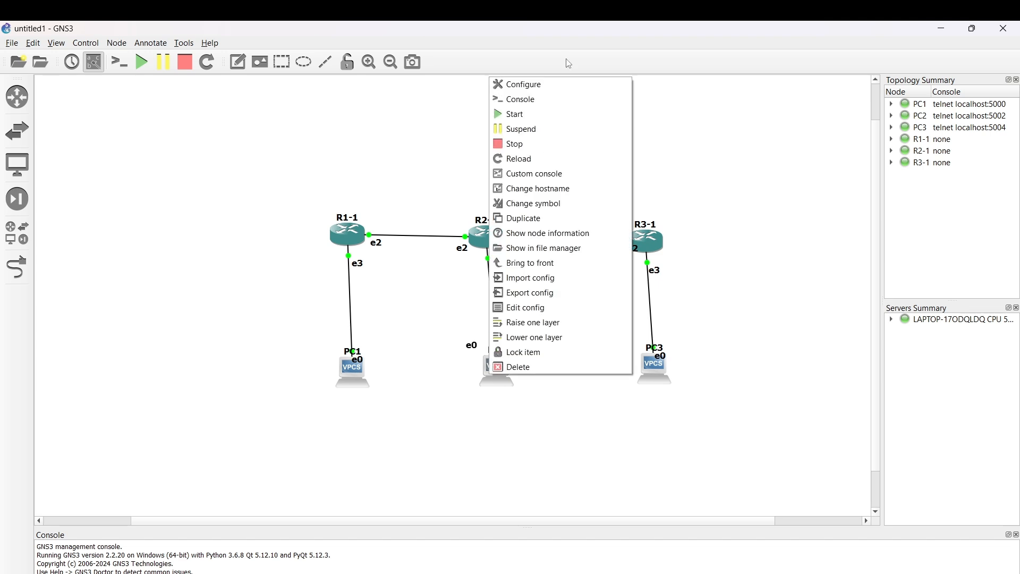
{"action": "left_click", "coordinate": [546, 99]}
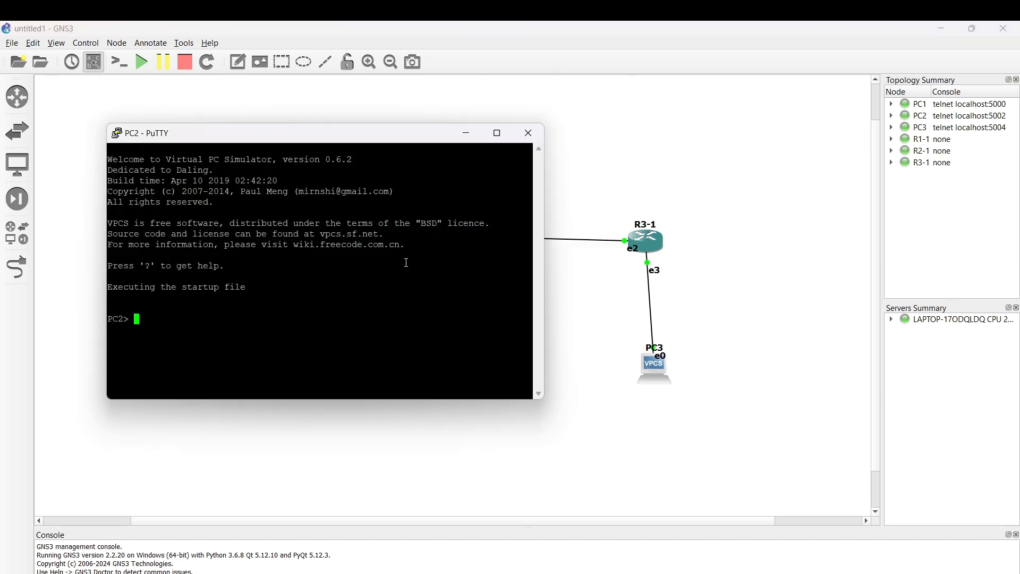
{"action": "type", "text": "ip 192.168.20.2"}
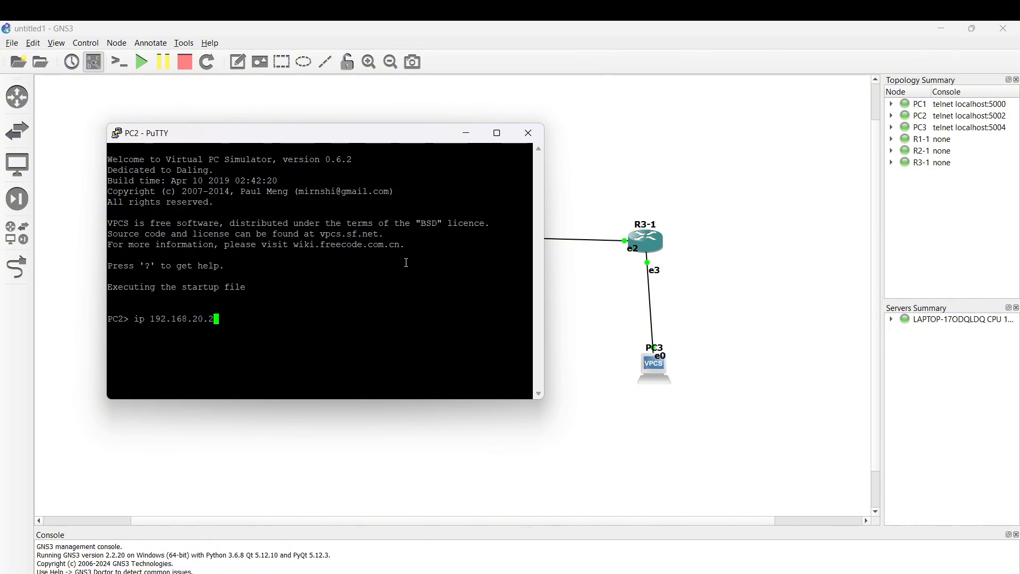
{"action": "type", "text": " 255.255.255.0 "}
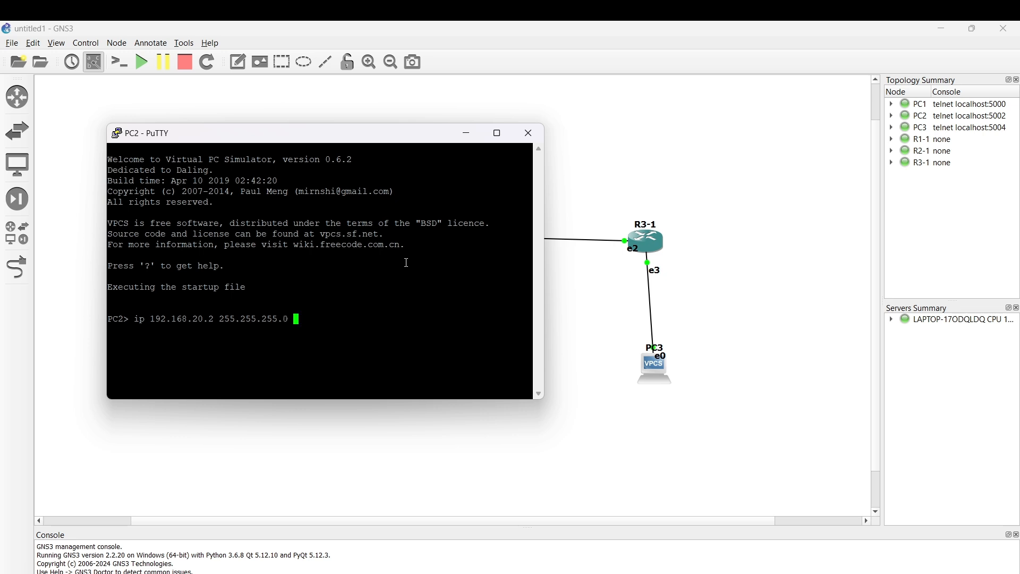
{"action": "type", "text": "192.168.20.1"}
{"action": "key", "text": "Return"}
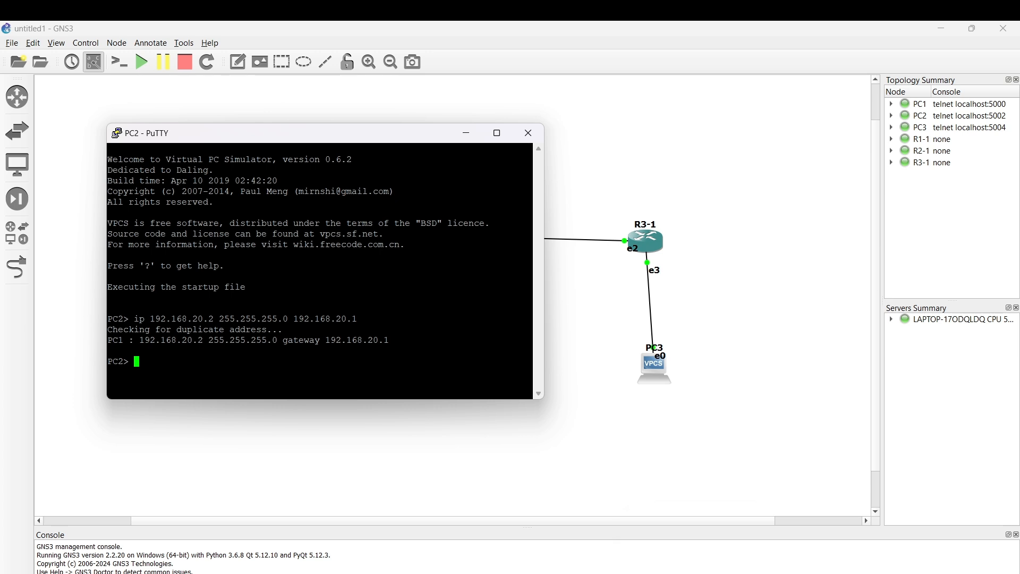
- Minimize the PC3 console and print the IP address list in R1's console
{"action": "left_click", "coordinate": [811, 573]}
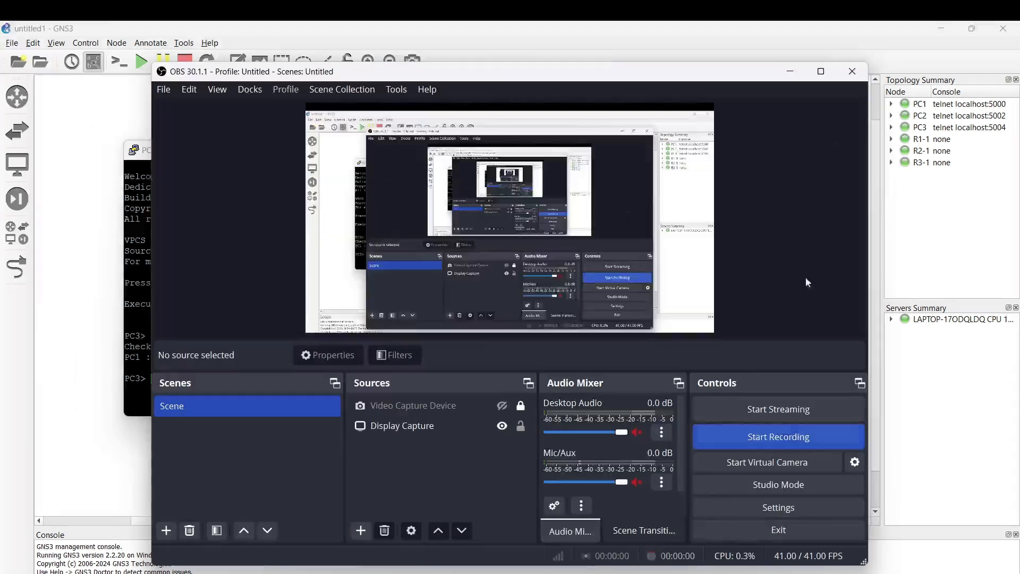
{"action": "left_click", "coordinate": [790, 71]}
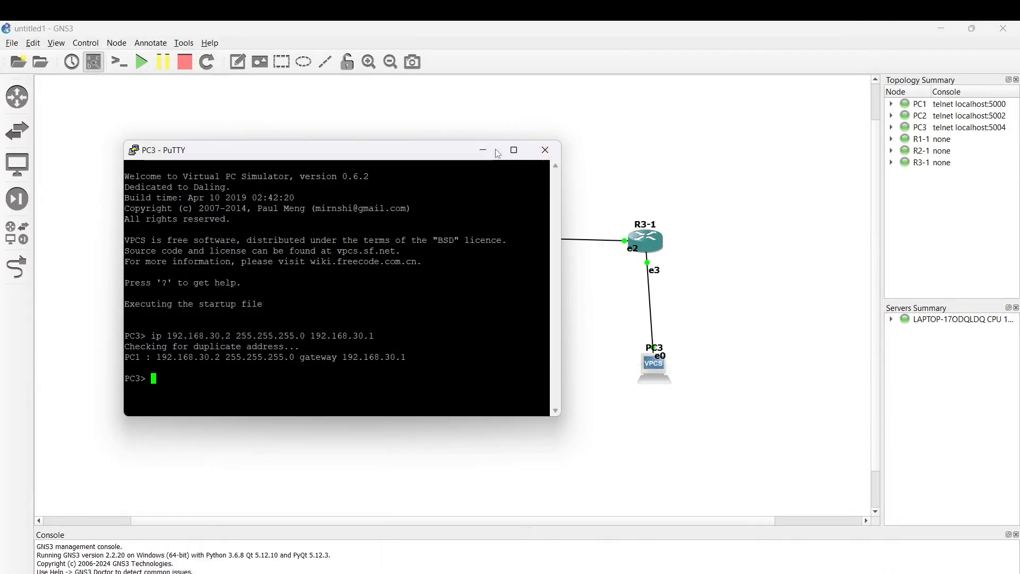
{"action": "left_click", "coordinate": [483, 150]}
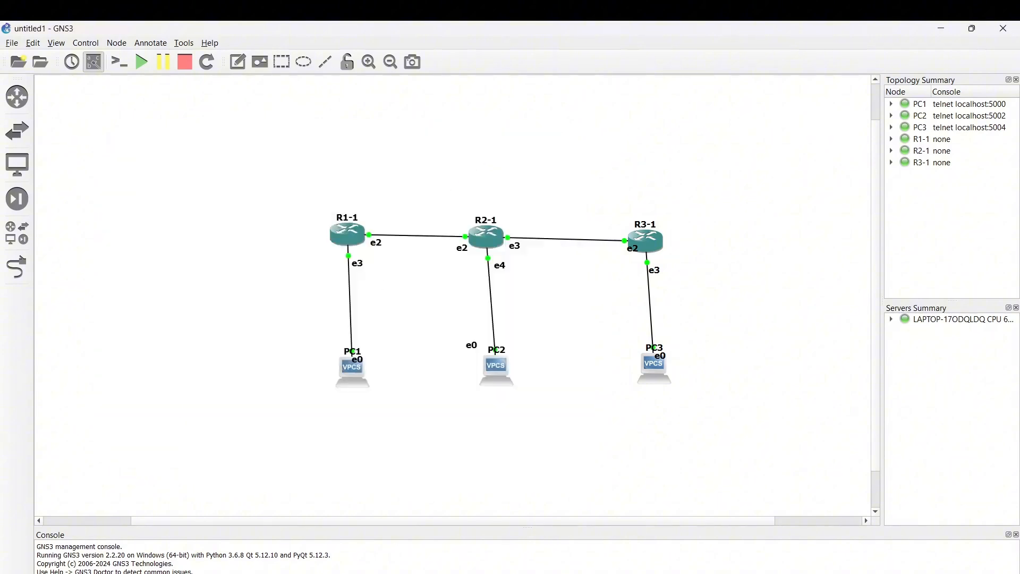
{"action": "mouse_move", "coordinate": [730, 572]}
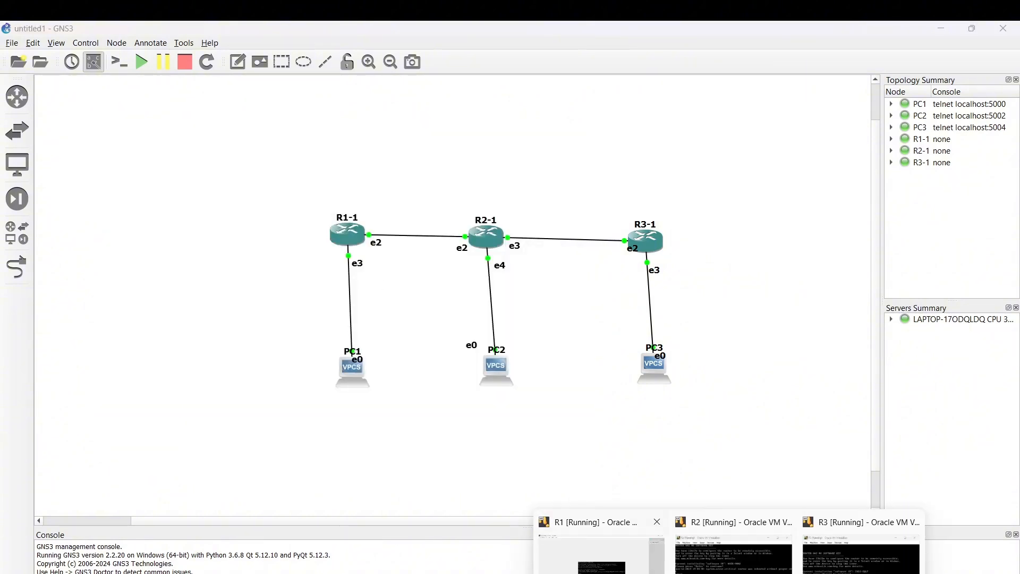
{"action": "left_click", "coordinate": [563, 522]}
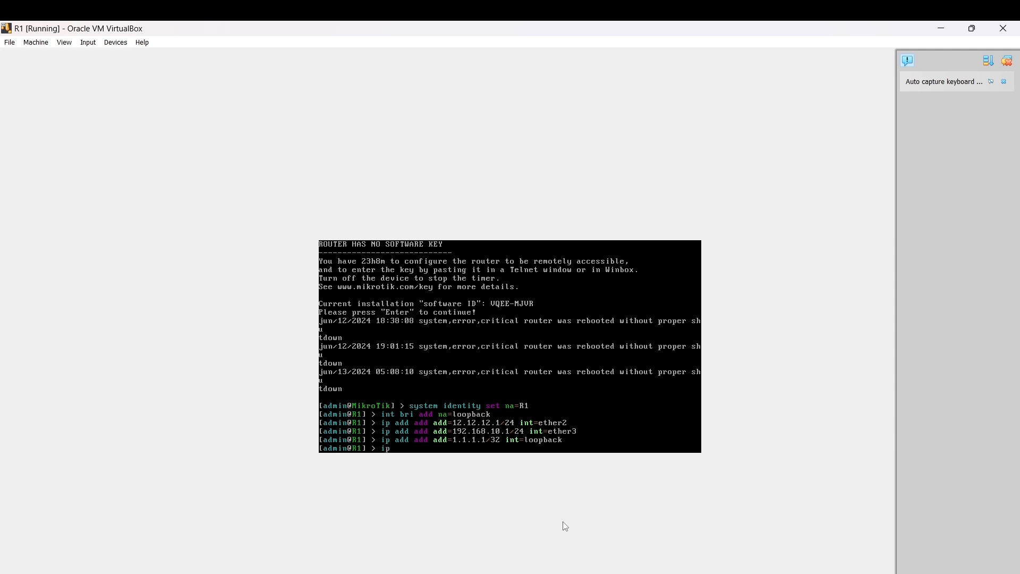
{"action": "type", "text": "ip add pr"}
{"action": "key", "text": "Return"}
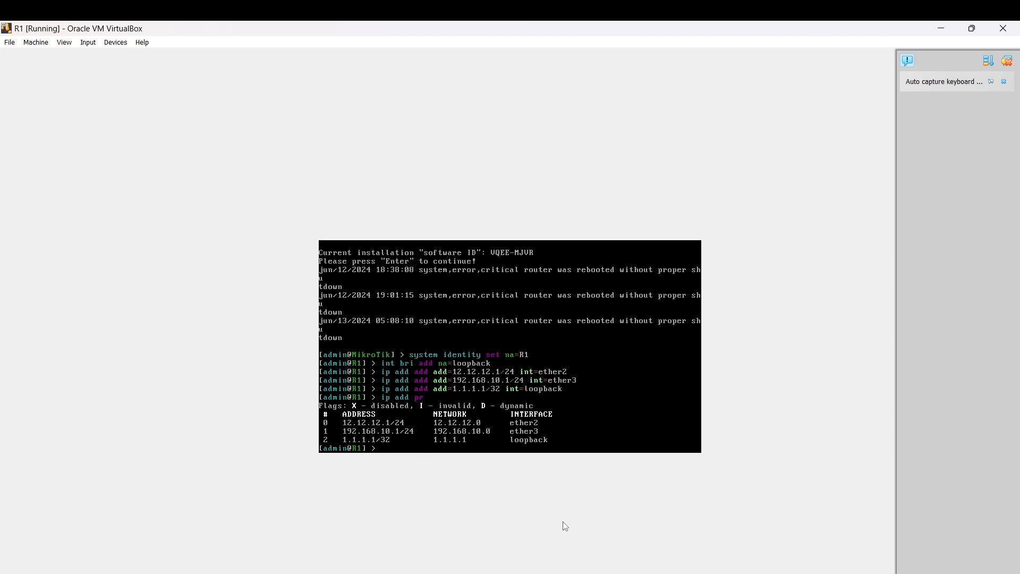
- Add ether2 as an OSPF interface on R1
{"action": "type", "text": "ro"}
{"action": "type", "text": "ng ospfin"}
{"action": "key", "text": "BackSpace"}
{"action": "key", "text": "BackSpace"}
{"action": "key", "text": "BackSpace"}
{"action": "type", "text": "in"}
{"action": "type", "text": "nt"}
{"action": "key", "text": "Tab"}
{"action": "type", "text": "add int"}
{"action": "key", "text": "Tab"}
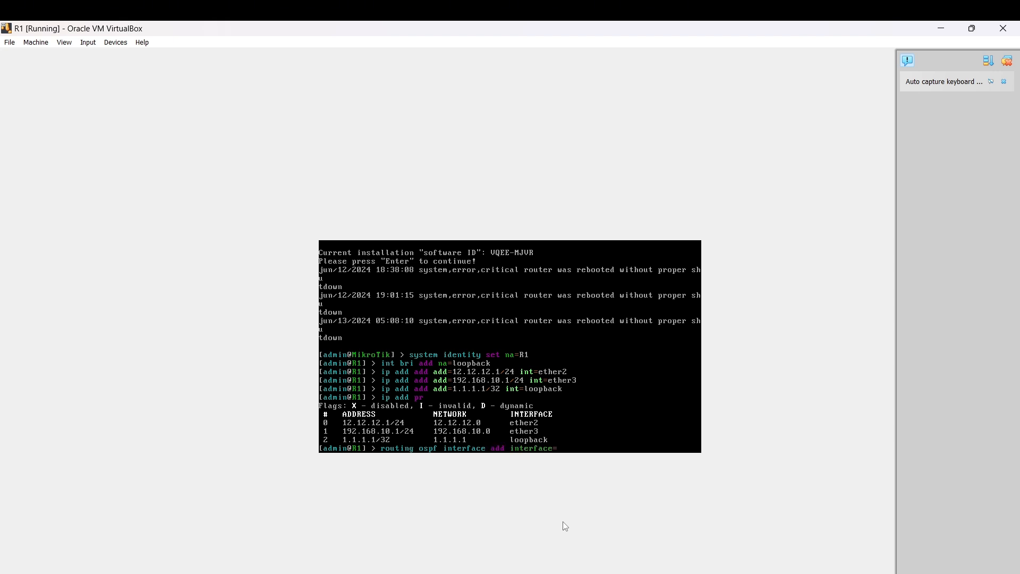
{"action": "type", "text": "ether2"}
{"action": "key", "text": "Return"}
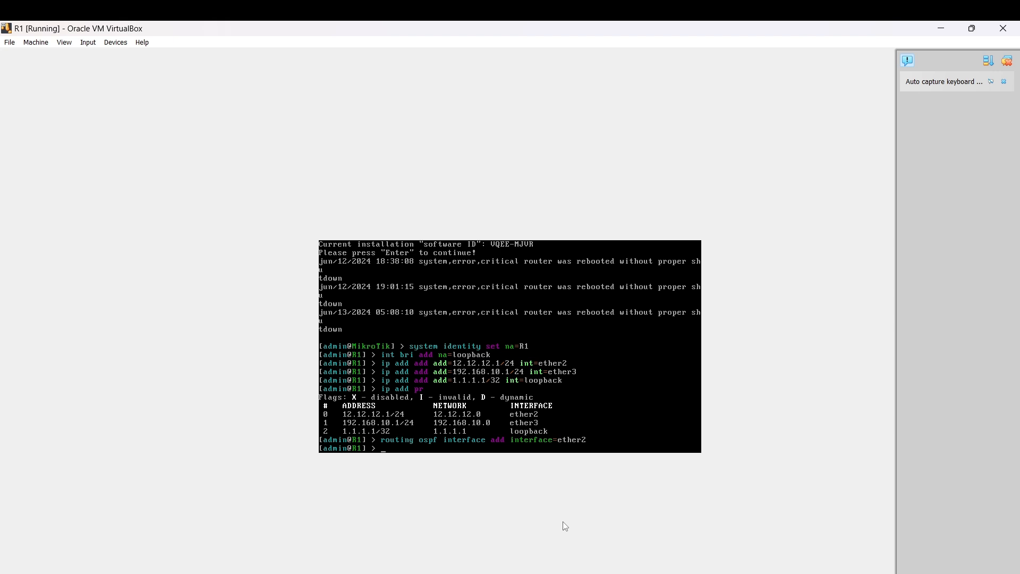
- Set R1's OSPF instance 0 to redistribute connected routes as-type-1 with router ID 1.1.1.1
{"action": "type", "text": "rou"}
{"action": "type", "text": "ting ospf"}
{"action": "type", "text": "oi"}
{"action": "key", "text": "BackSpace"}
{"action": "key", "text": "BackSpace"}
{"action": "key", "text": "BackSpace"}
{"action": "key", "text": "BackSpace"}
{"action": "key", "text": "BackSpace"}
{"action": "type", "text": "instance set 0 redis"}
{"action": "key", "text": "Tab"}
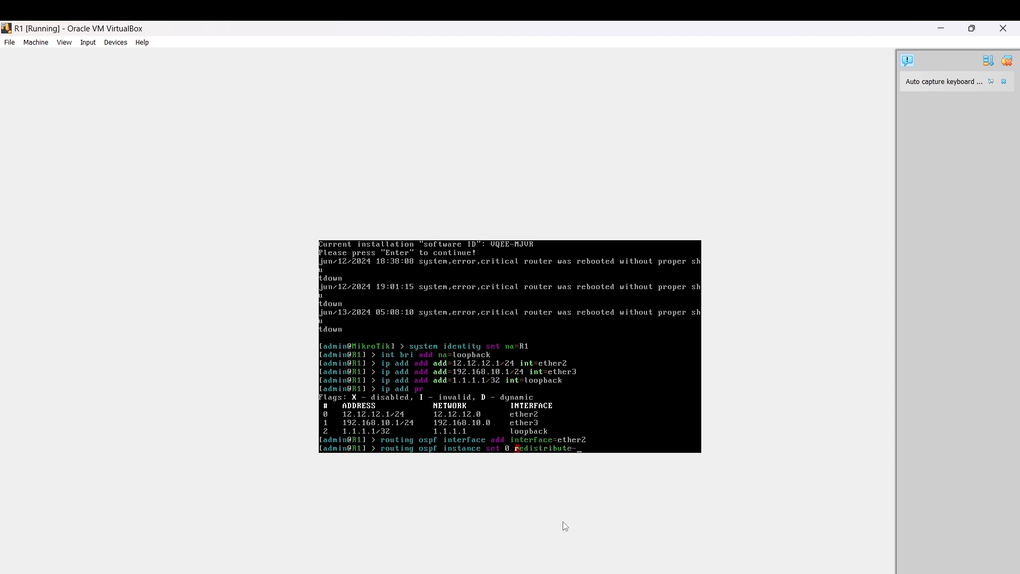
{"action": "type", "text": "conne"}
{"action": "key", "text": "Tab"}
{"action": "type", "text": "as-type-1 router-id="}
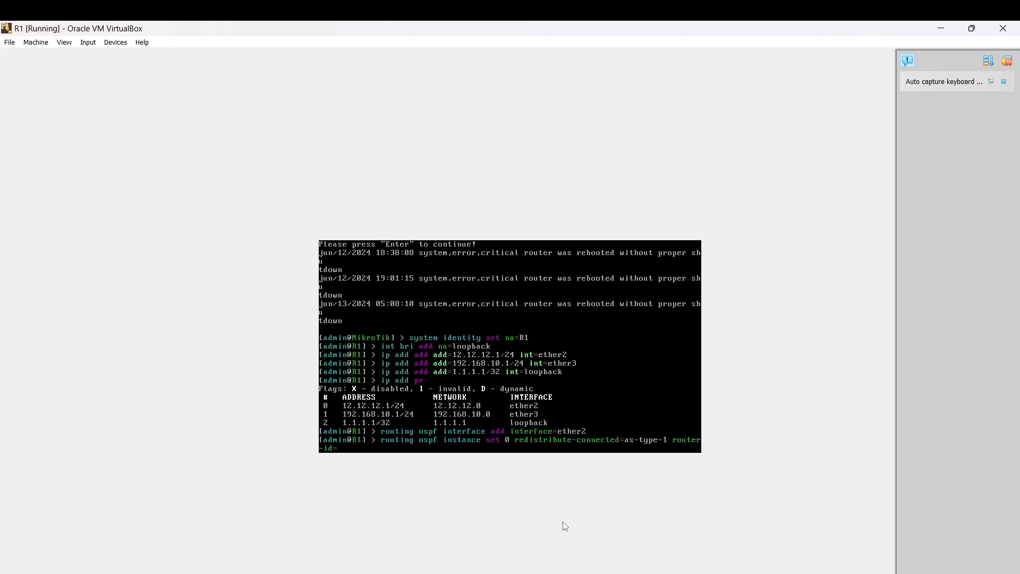
{"action": "type", "text": "1.1.1.1"}
{"action": "key", "text": "Return"}
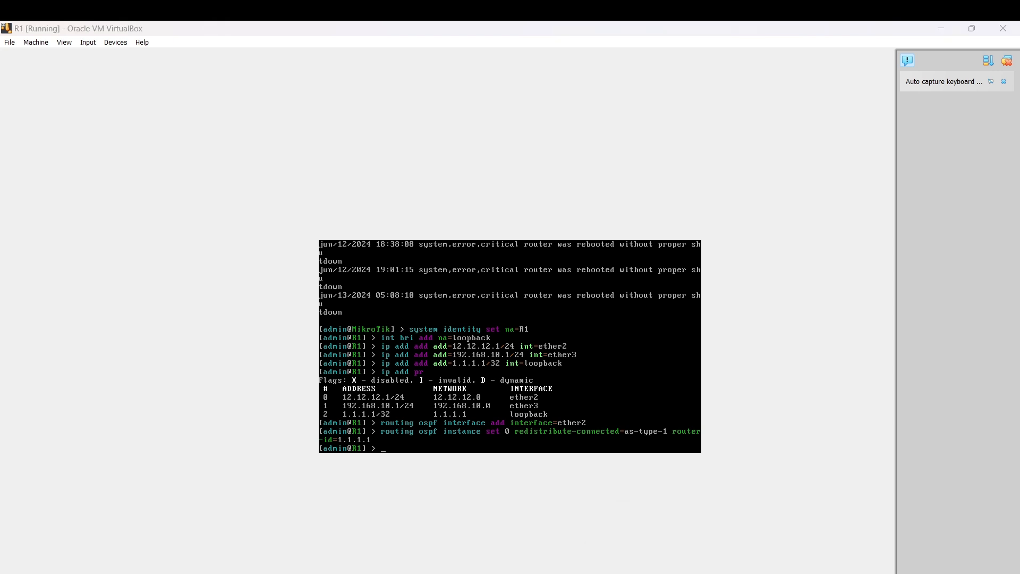
- Review the OSPF interface, instance and network commands in the R1 and R2 consoles
{"action": "left_click", "coordinate": [742, 571]}
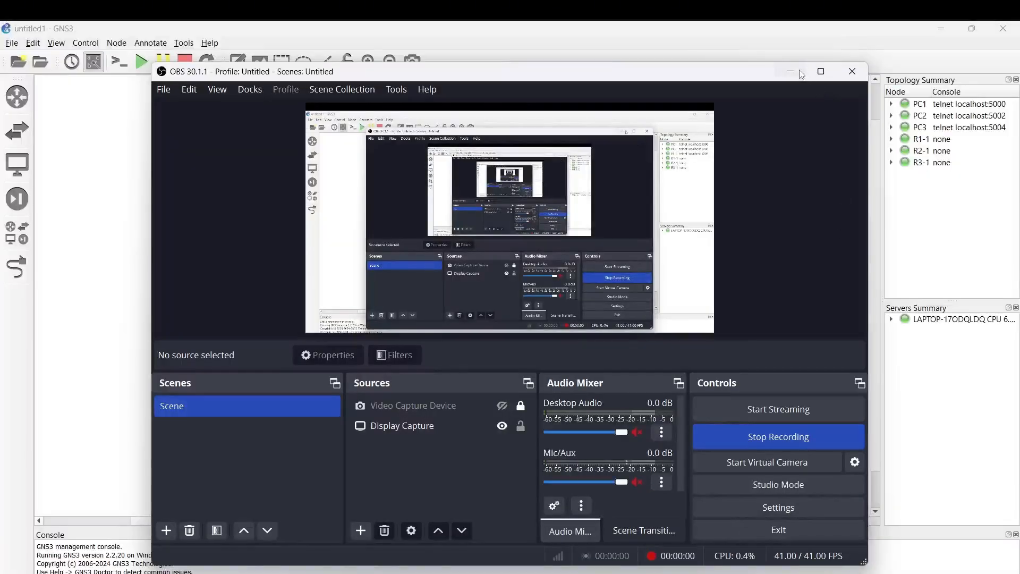
{"action": "left_click", "coordinate": [800, 71]}
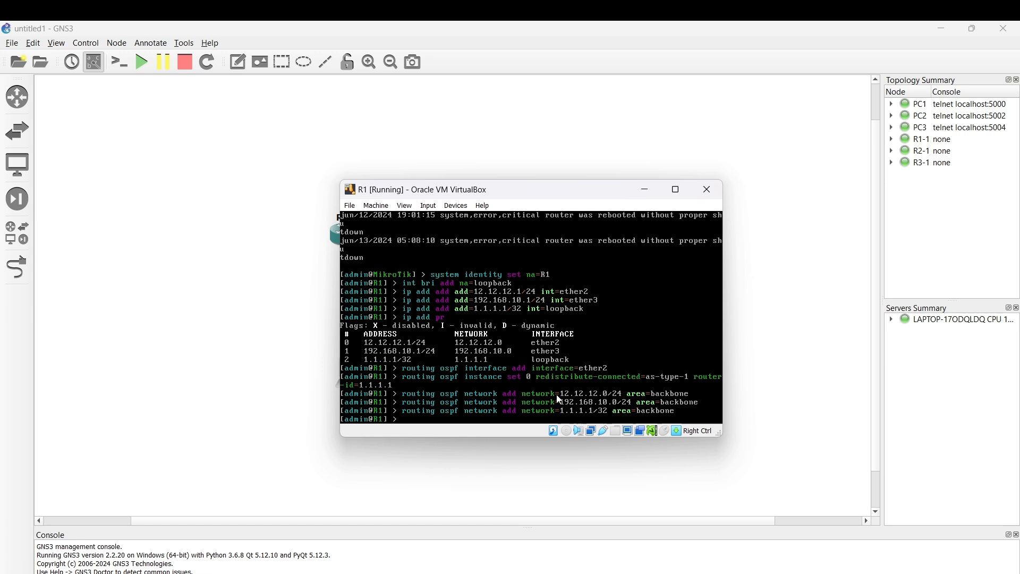
{"action": "mouse_move", "coordinate": [699, 573]}
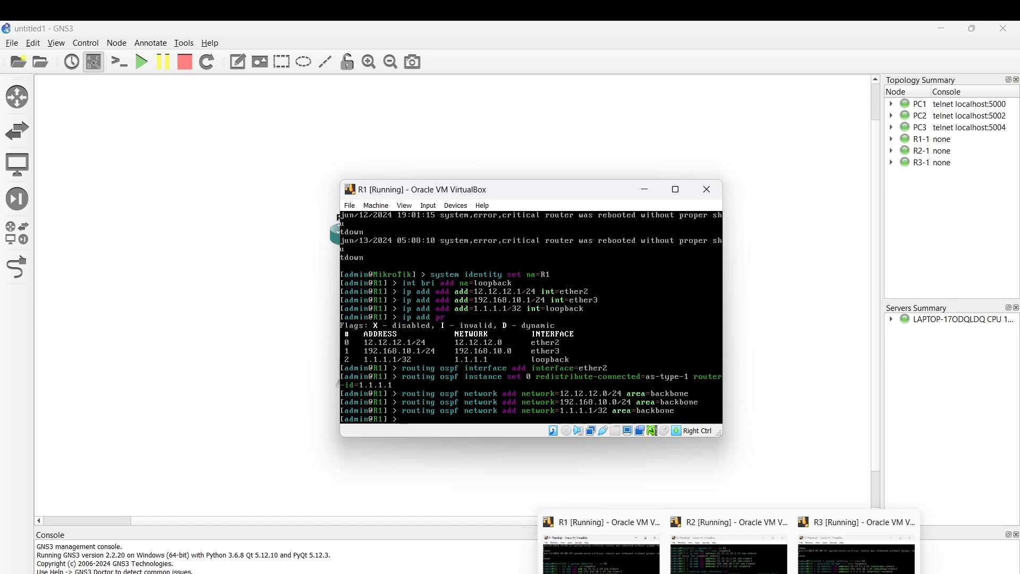
{"action": "left_click", "coordinate": [731, 544]}
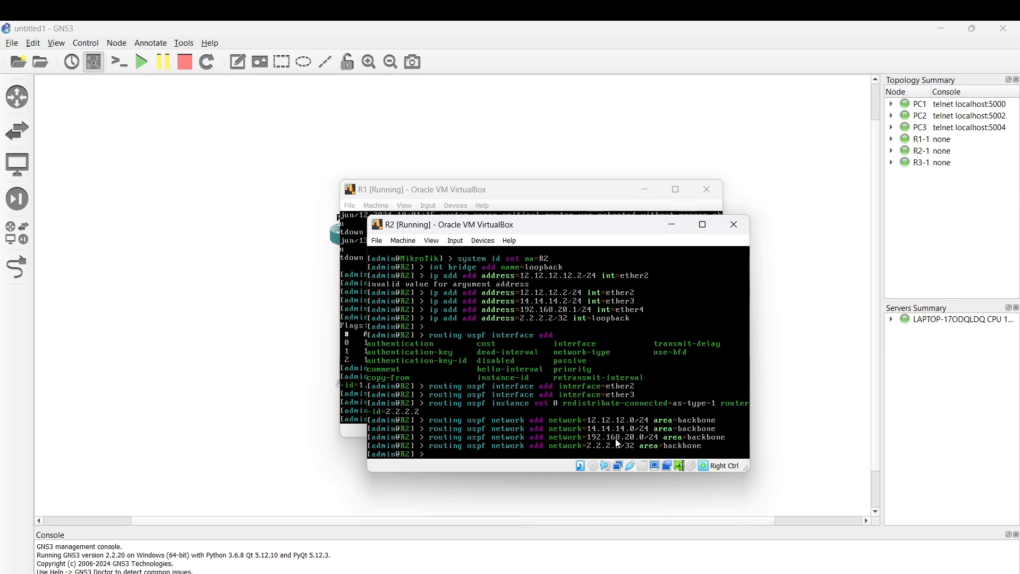
- Switch to R3's console, run the command adding OSPF network 3.3.3.3/32 in area backbone, and minimize the window
{"action": "mouse_move", "coordinate": [699, 573]}
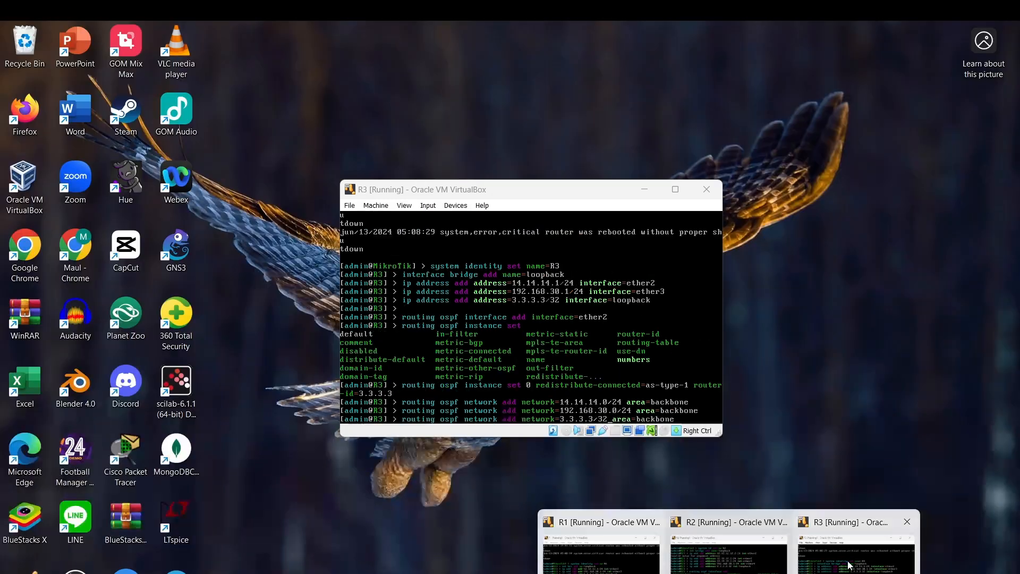
{"action": "left_click", "coordinate": [850, 563]}
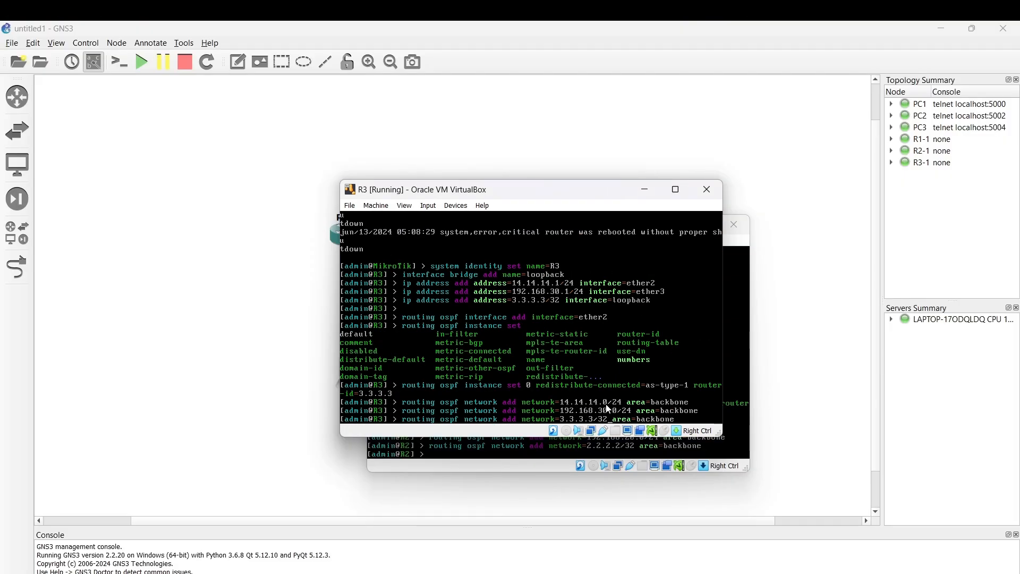
{"action": "key", "text": "Return"}
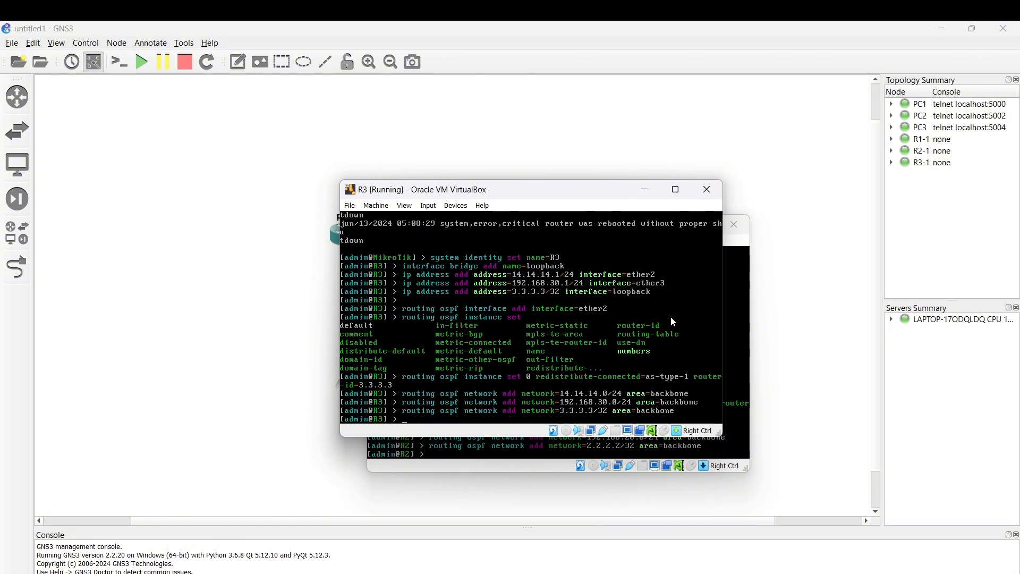
{"action": "left_click", "coordinate": [645, 189]}
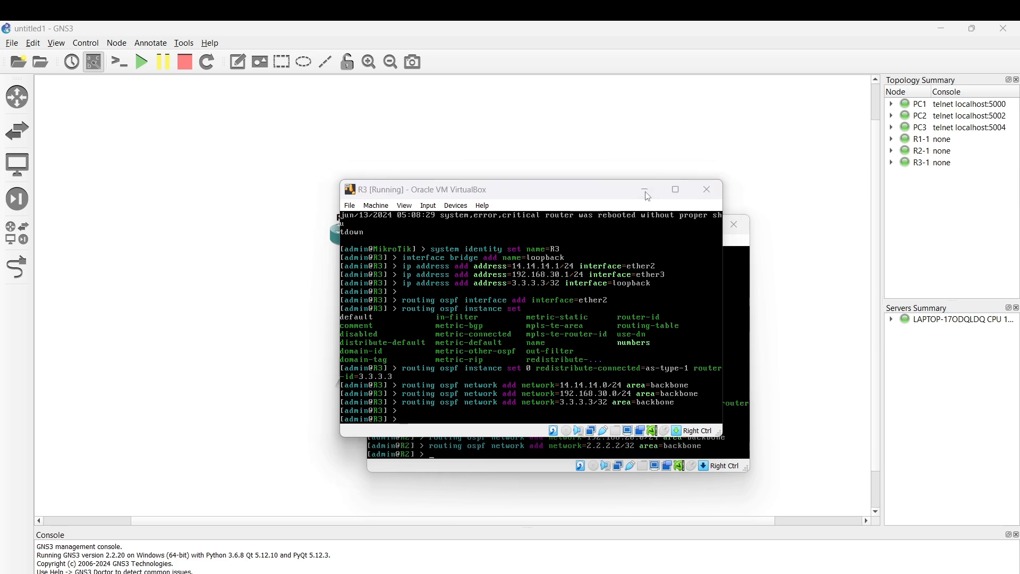
- Minimize R2's console, print the IP route table in R1's console, and minimize R1's window
{"action": "left_click", "coordinate": [674, 225]}
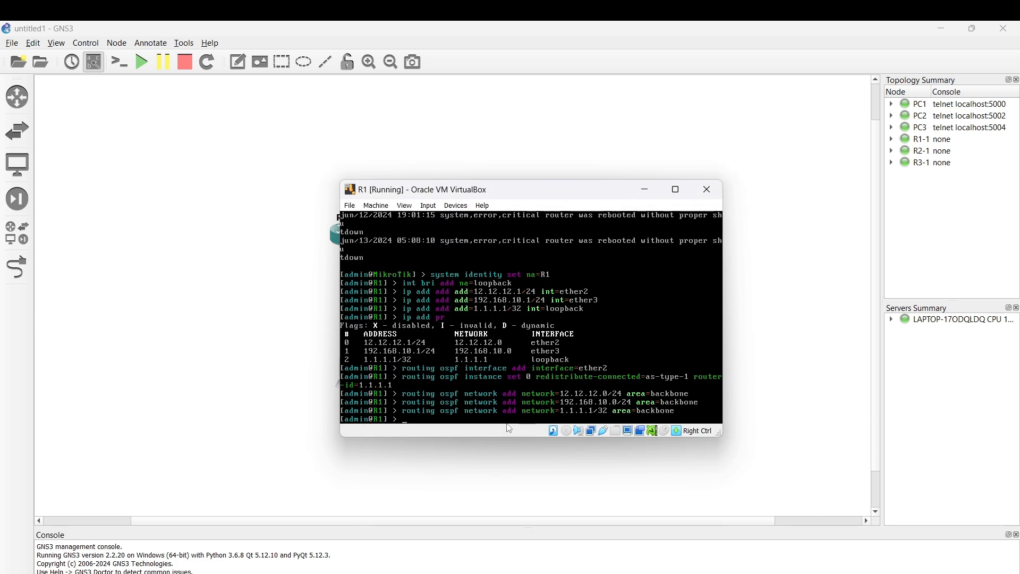
{"action": "type", "text": "ip route pr"}
{"action": "key", "text": "Return"}
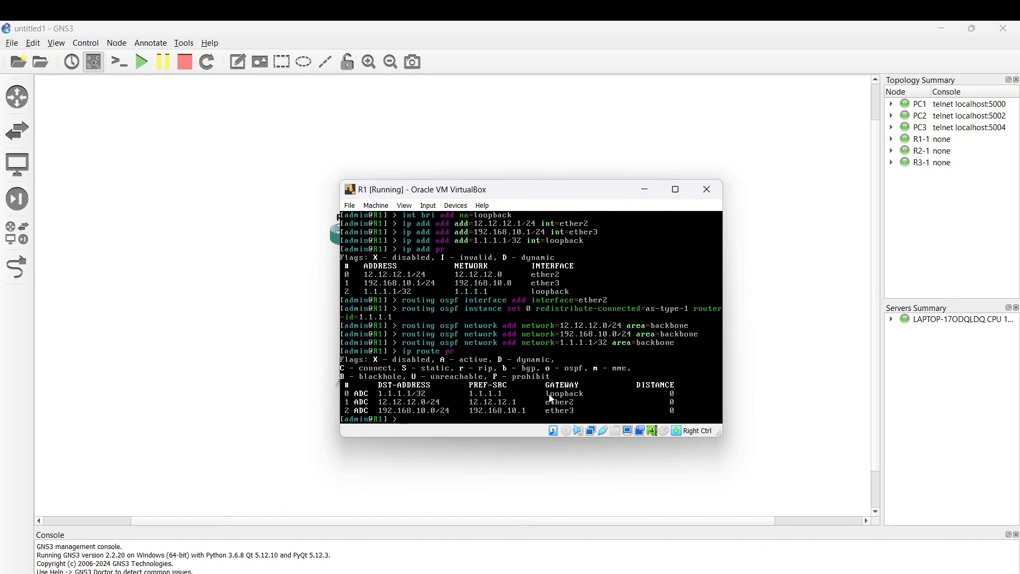
{"action": "left_click", "coordinate": [647, 190]}
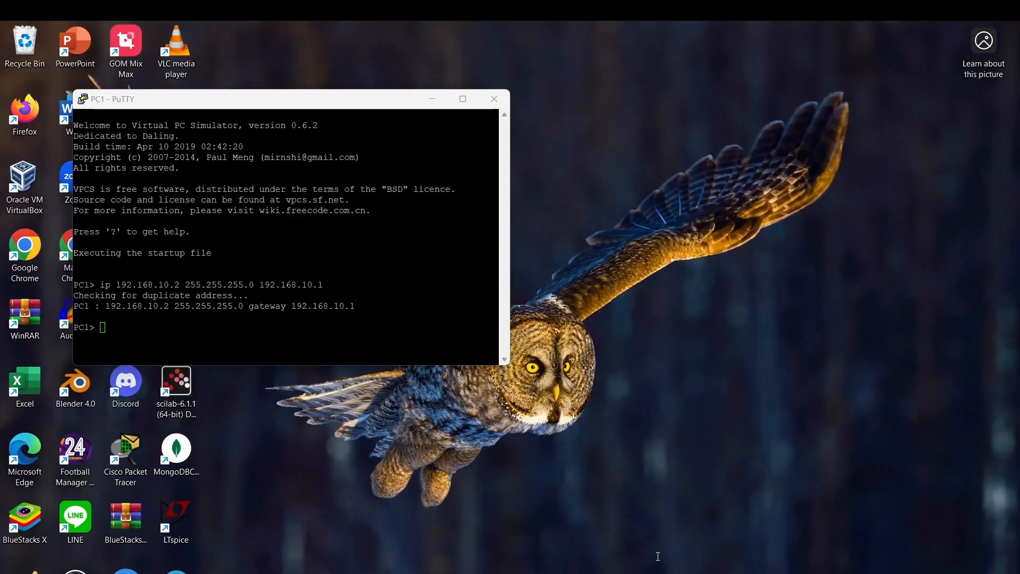
- Return to GNS3 and ping PC1's own address, 192.168.10.2, from the PC1 console
{"action": "left_click", "coordinate": [661, 558]}
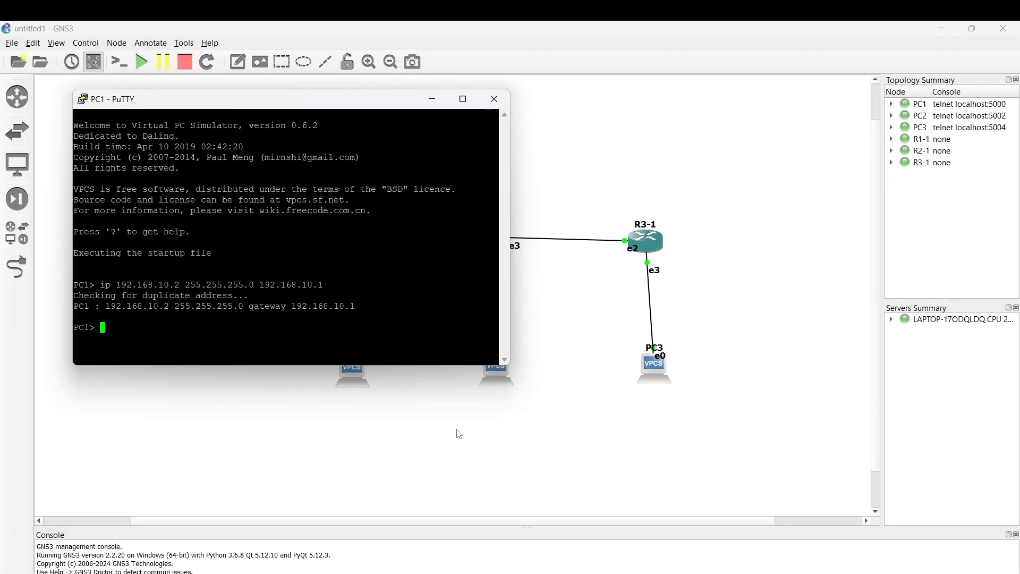
{"action": "type", "text": "ping 192.168.1-0"}
{"action": "key", "text": "BackSpace"}
{"action": "key", "text": "BackSpace"}
{"action": "key", "text": "BackSpace"}
{"action": "key", "text": "BackSpace"}
{"action": "key", "text": "BackSpace"}
{"action": "type", "text": ".10.2"}
{"action": "key", "text": "Return"}
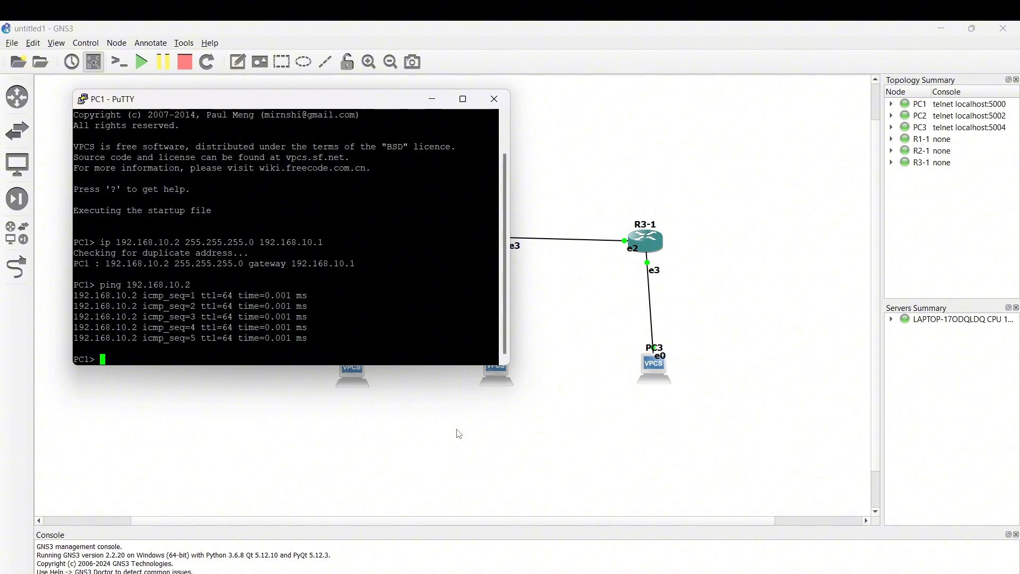
- Ping 192.168.20.2 from the PC1 console and minimize the console window
{"action": "key", "text": "Up"}
{"action": "key", "text": "Left"}
{"action": "key", "text": "Left"}
{"action": "key", "text": "Left"}
{"action": "key", "text": "BackSpace"}
{"action": "type", "text": "2"}
{"action": "key", "text": "Return"}
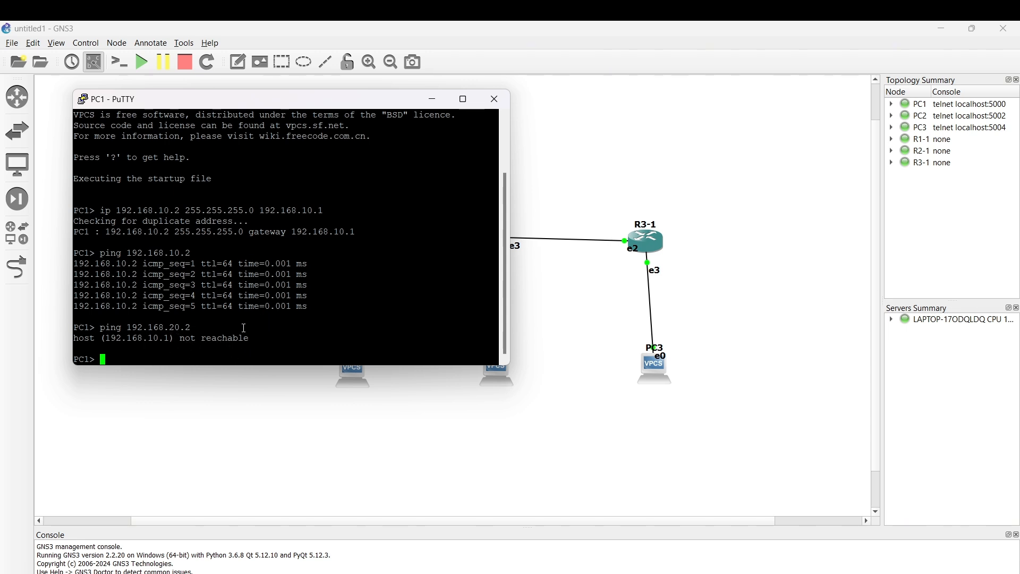
{"action": "left_click", "coordinate": [431, 98]}
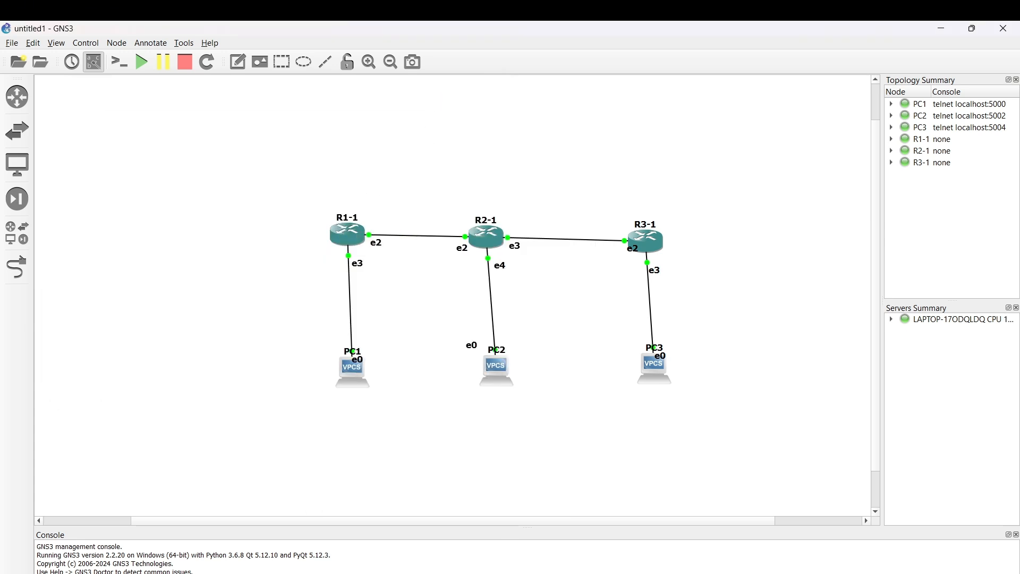
- Switch to Oracle VM VirtualBox Manager and inspect R2's network and storage settings, including both empty optical drives
{"action": "left_click", "coordinate": [581, 573]}
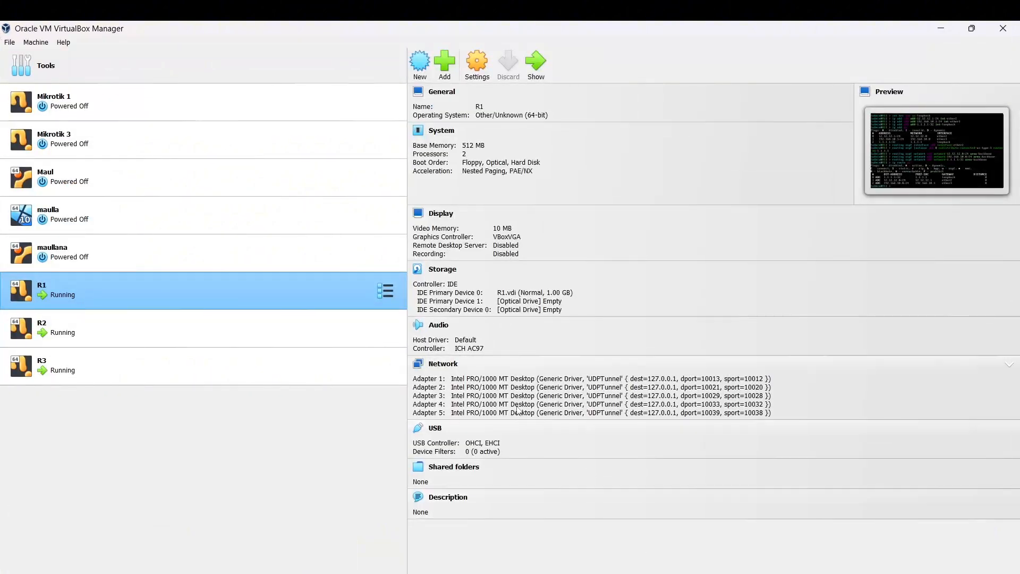
{"action": "left_click", "coordinate": [327, 327]}
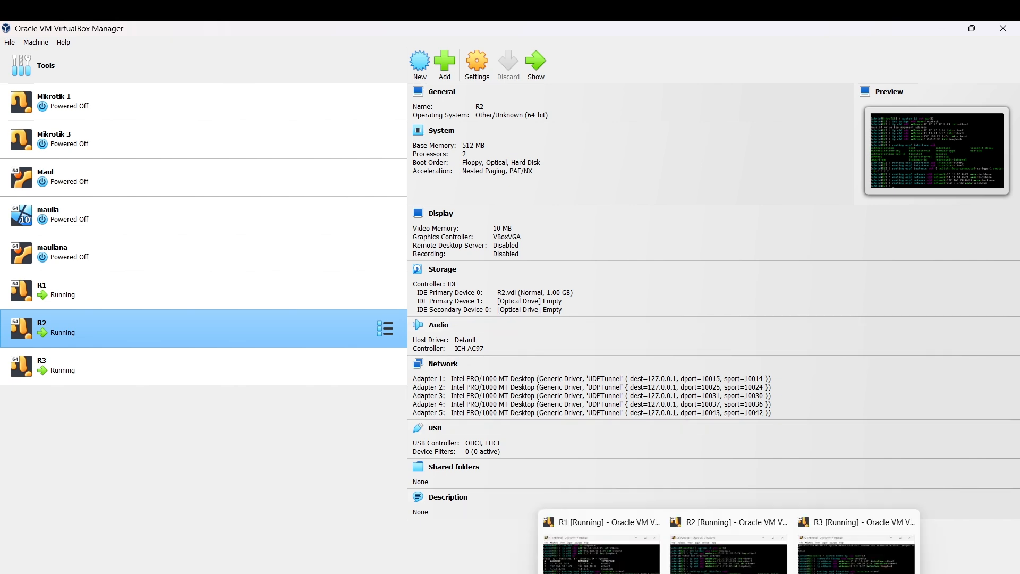
{"action": "left_click", "coordinate": [701, 571]}
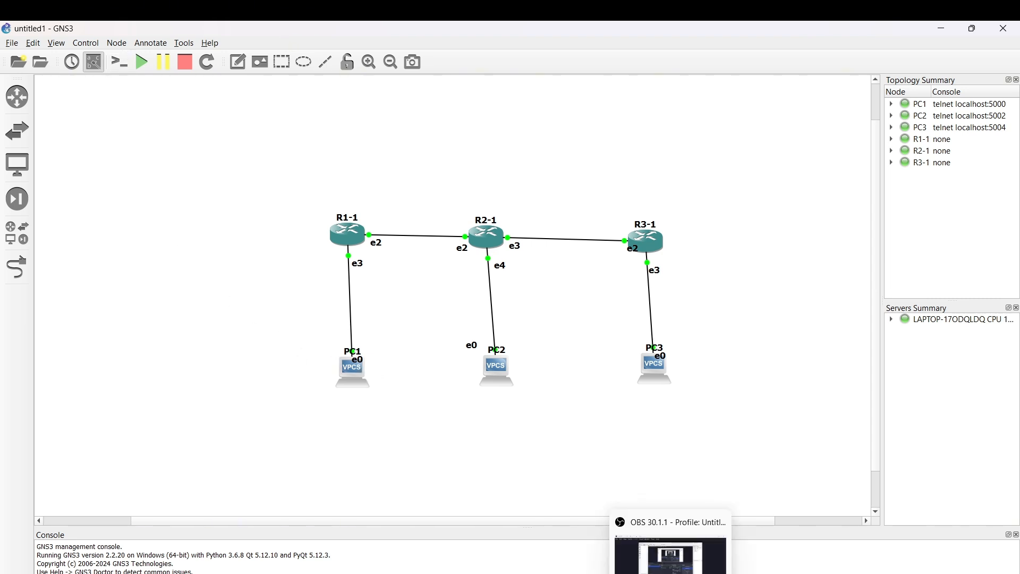
{"action": "left_click", "coordinate": [699, 553]}
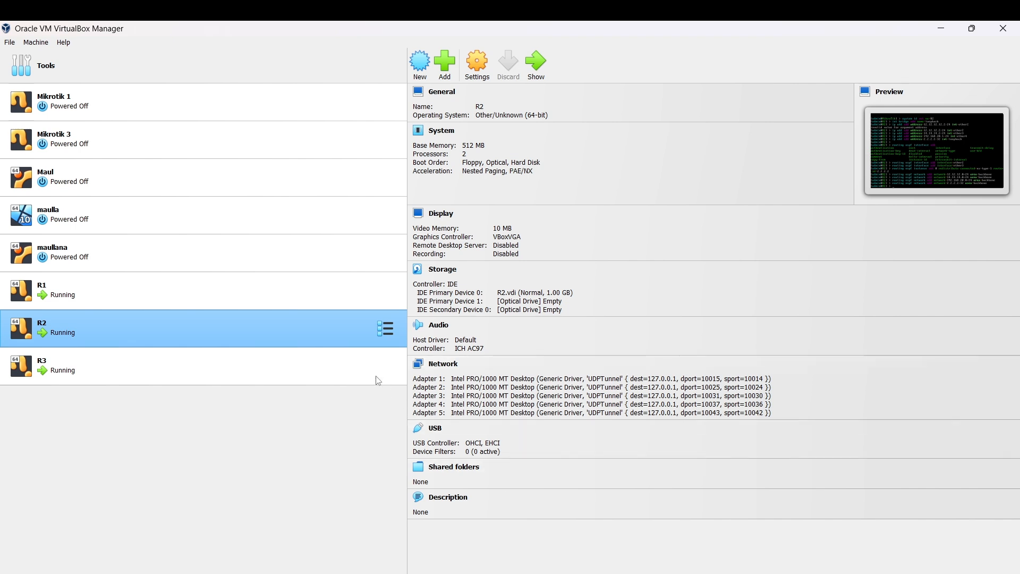
{"action": "left_click", "coordinate": [469, 63]}
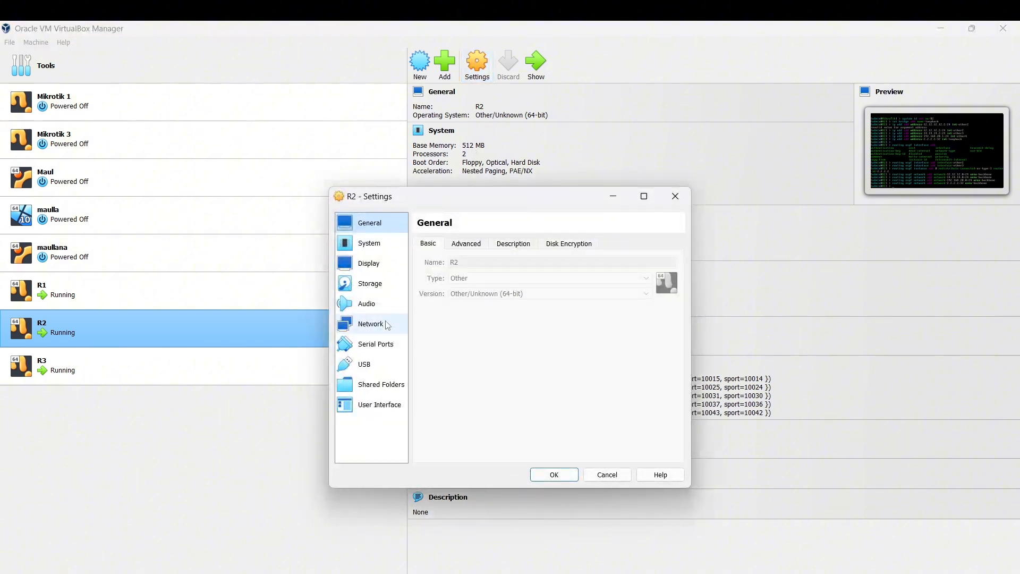
{"action": "left_click", "coordinate": [387, 325]}
{"action": "left_click", "coordinate": [389, 286]}
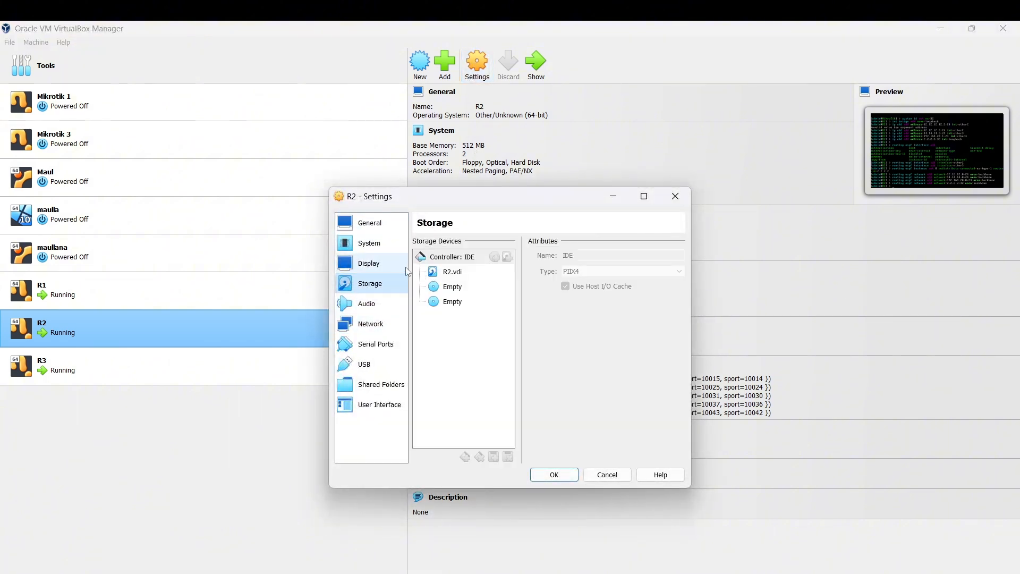
{"action": "left_click", "coordinate": [452, 288]}
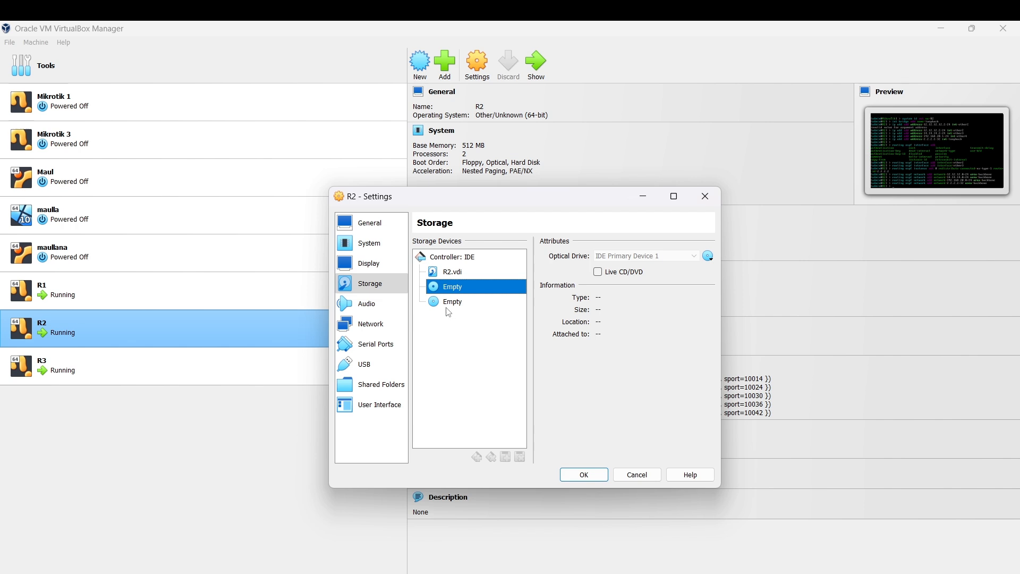
{"action": "left_click", "coordinate": [447, 307]}
{"action": "left_click", "coordinate": [591, 478]}
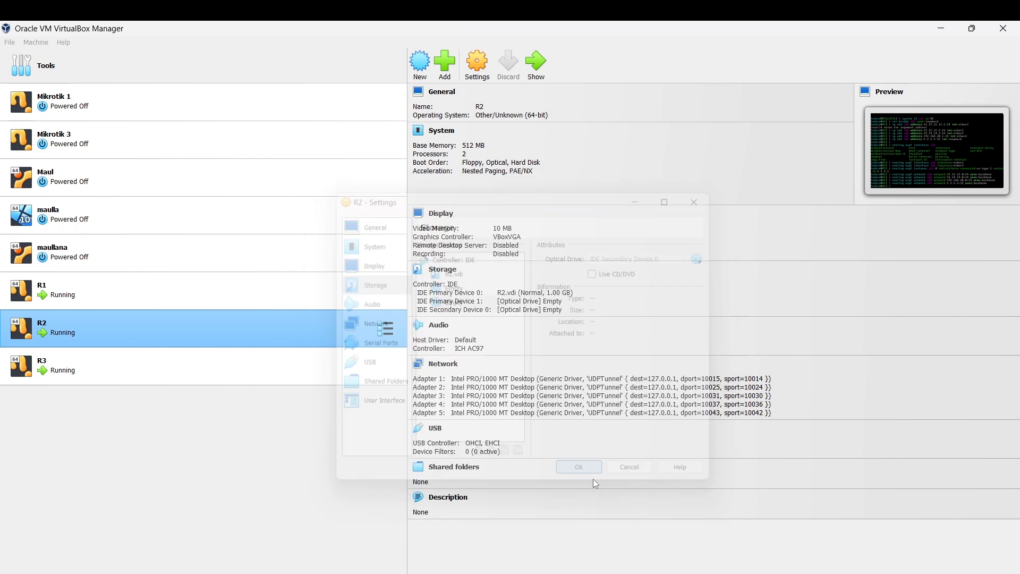